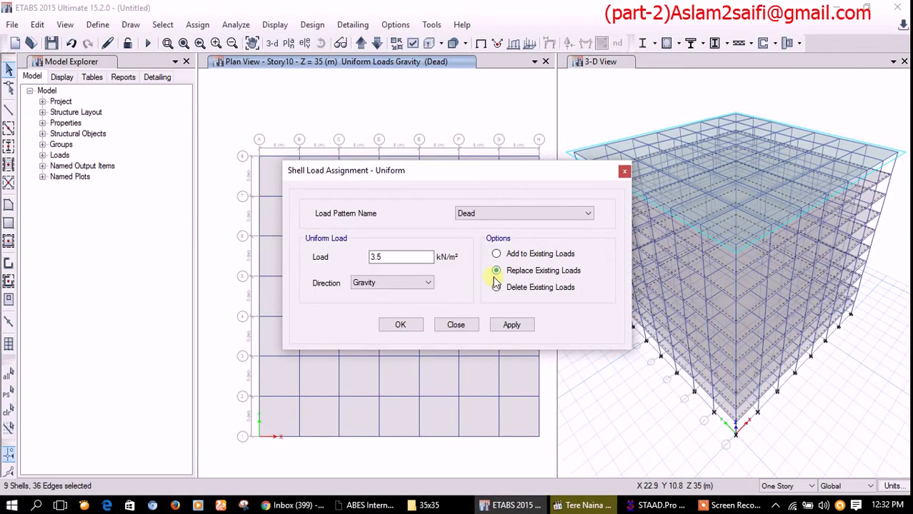
Delete the existing dead load on the top-story slab and toggle the All Stories selection option
click(518, 290)
click(402, 325)
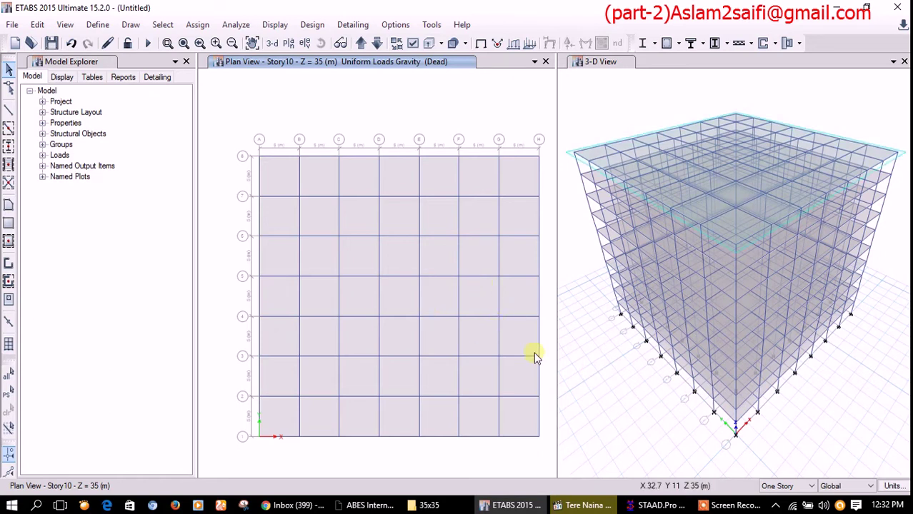
click(791, 465)
click(786, 486)
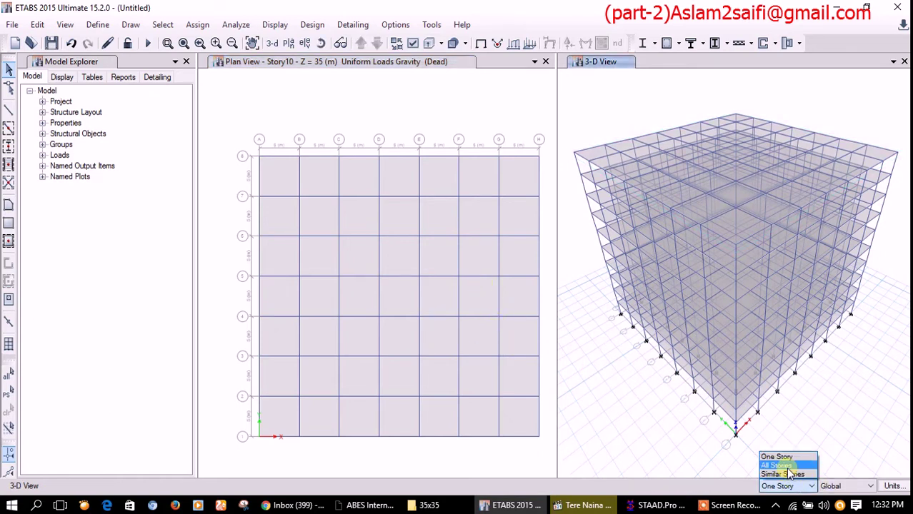
click(784, 466)
click(438, 297)
click(785, 485)
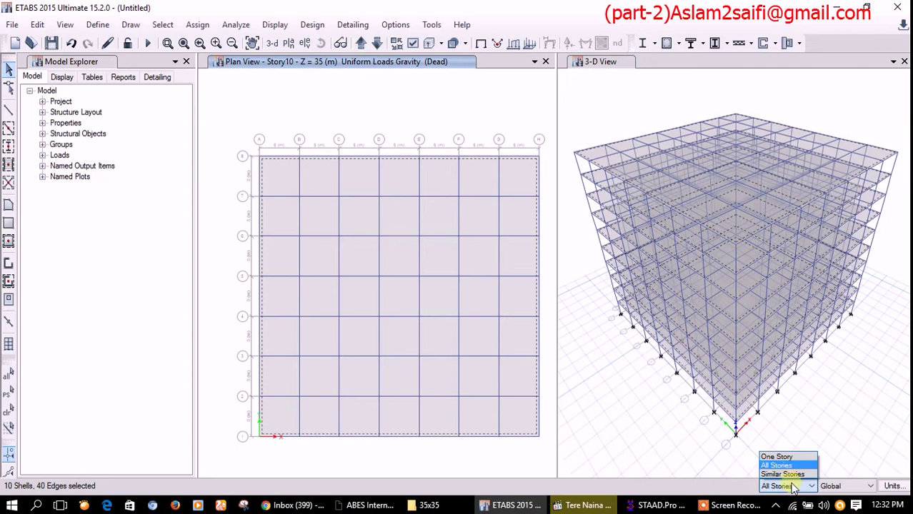
click(789, 458)
click(483, 332)
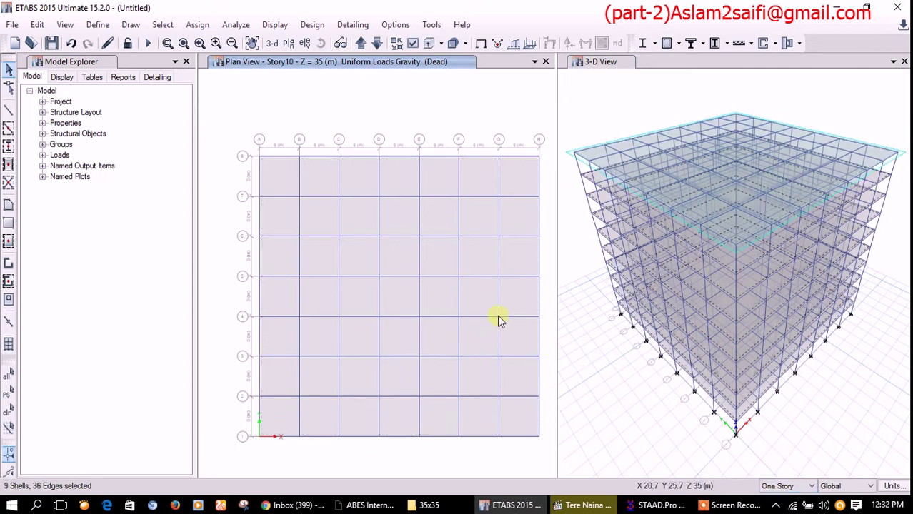
Bring up the uniform shell load assignment with the Live pattern so the plan shows live loads
click(203, 29)
mouse_move(226, 150)
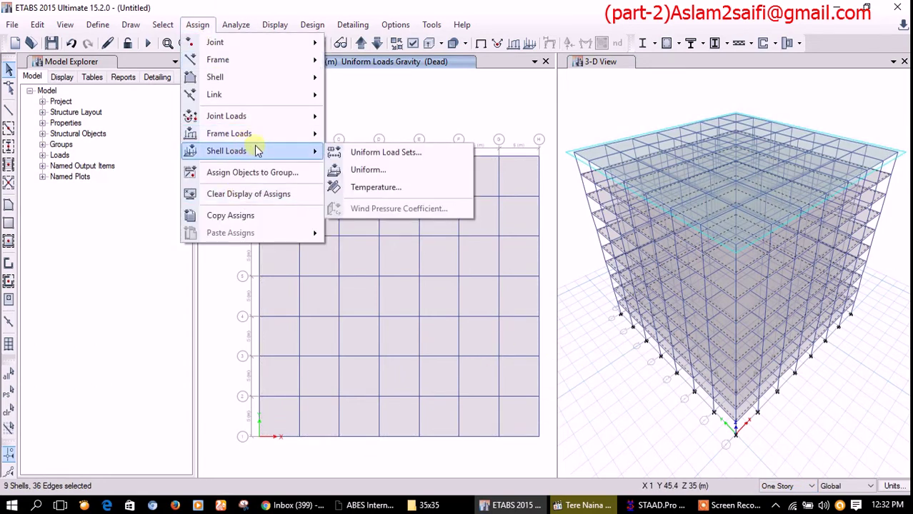
click(368, 169)
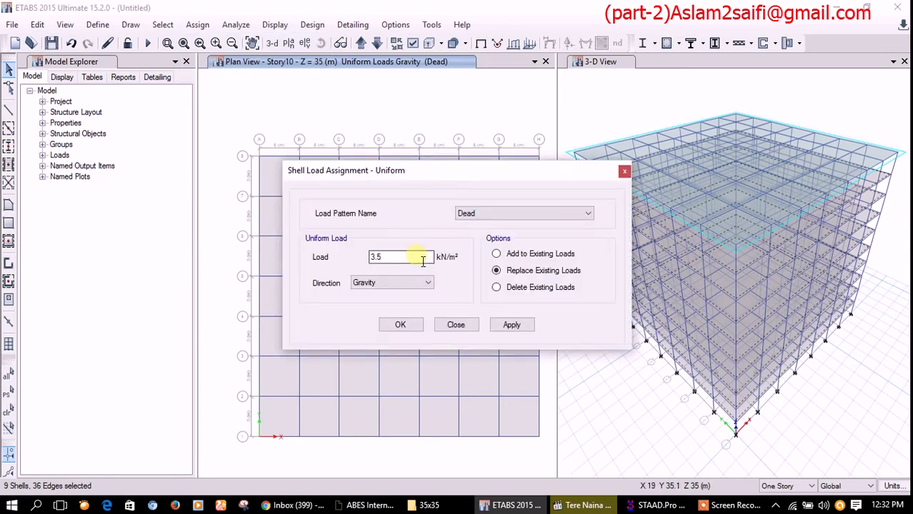
click(500, 214)
click(490, 233)
click(418, 326)
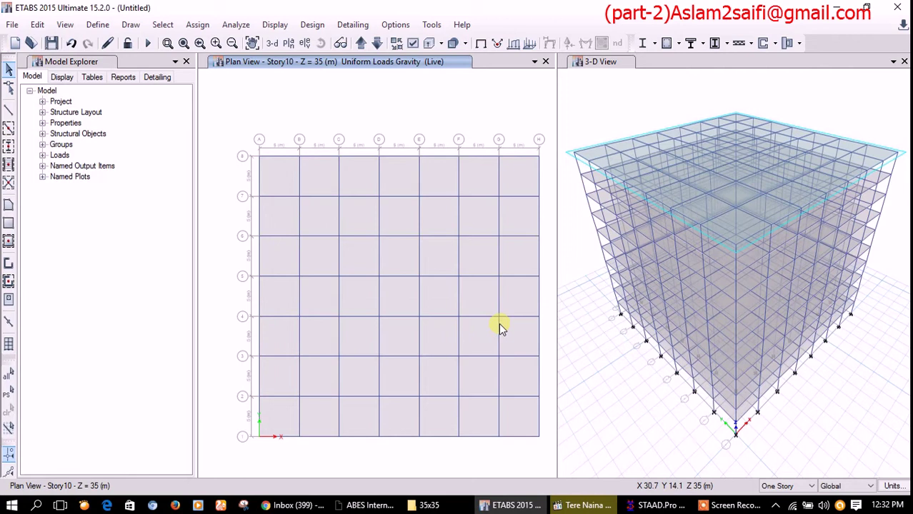
Assign a 1.5 kN/m² uniform Live load to the Story10 floor slab
click(441, 312)
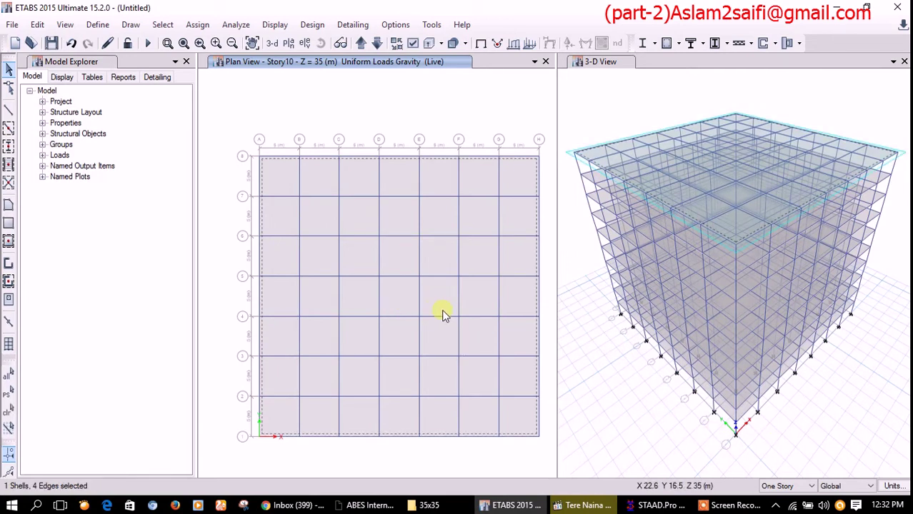
click(198, 24)
mouse_move(226, 151)
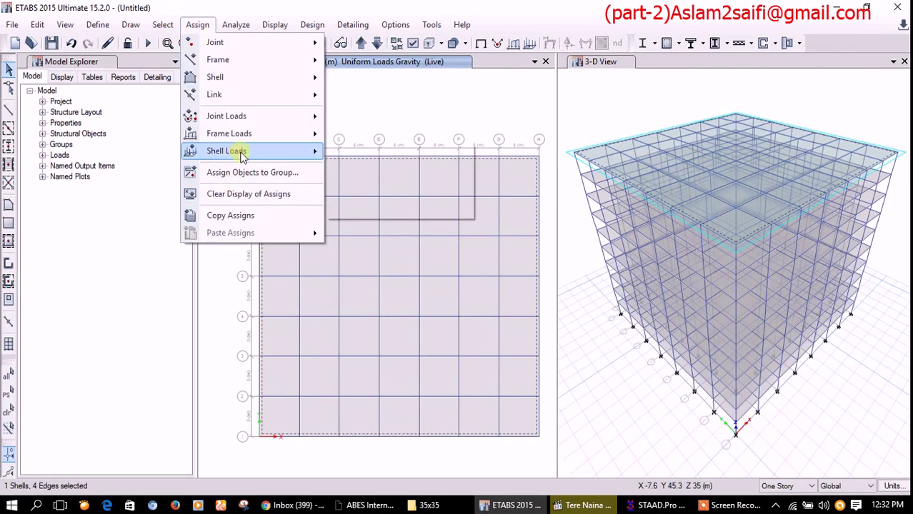
click(361, 170)
double_click(385, 257)
text(1.5)
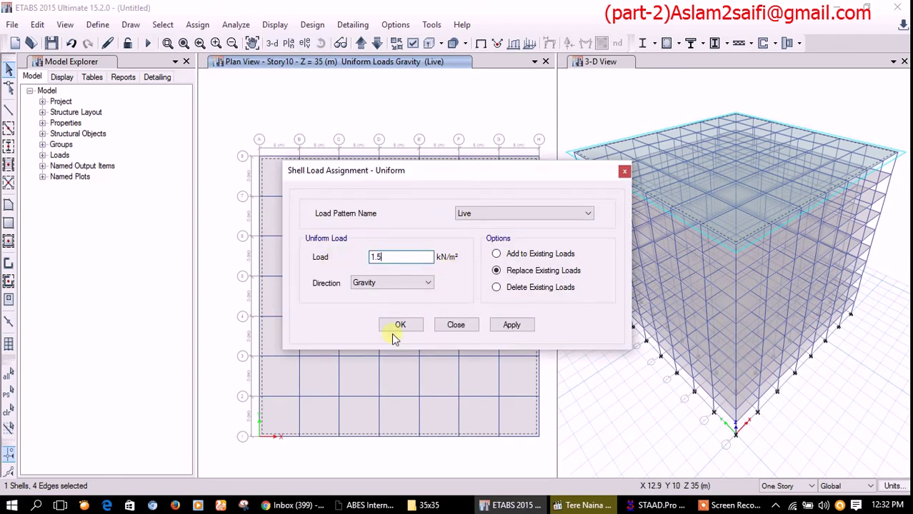
click(400, 326)
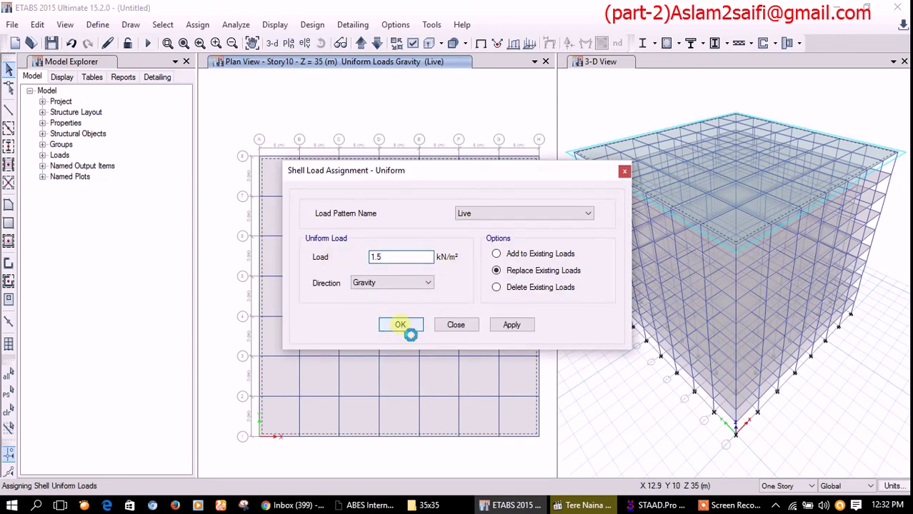
Display the Live pattern shell loads in the 3-D view
click(571, 90)
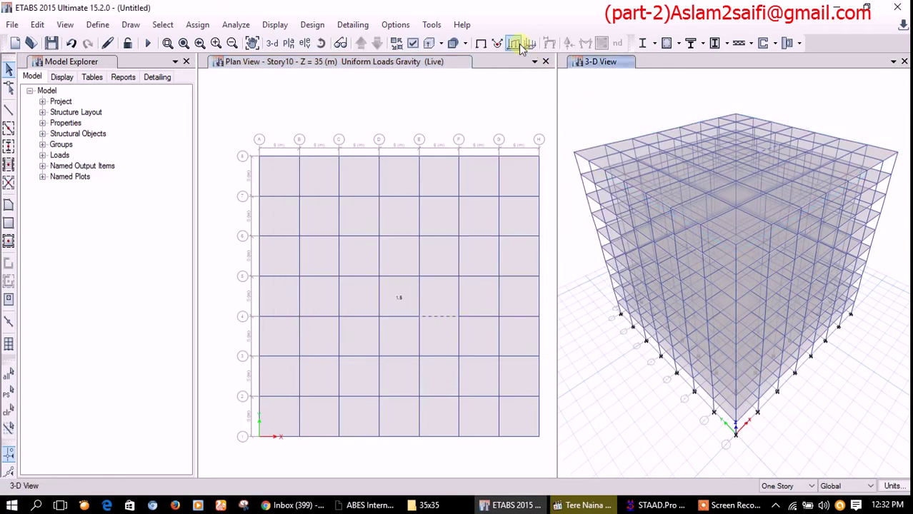
click(529, 43)
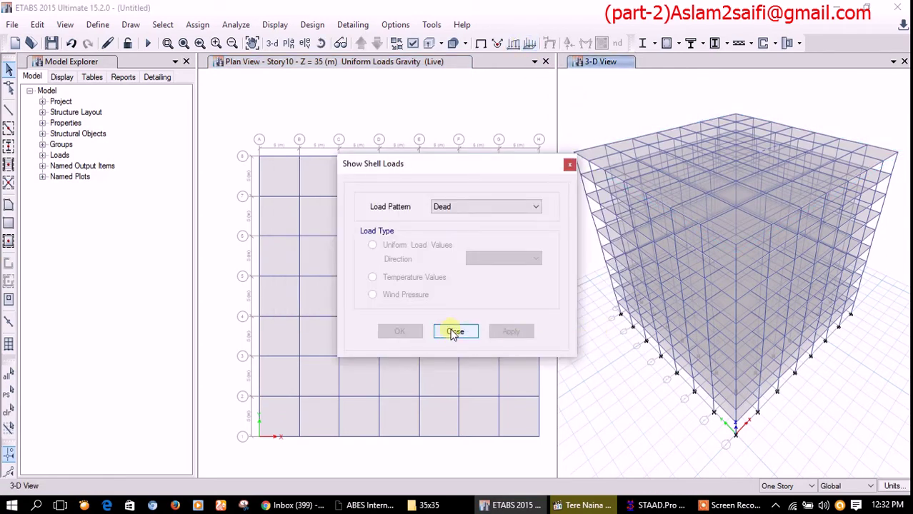
click(486, 206)
click(473, 222)
click(408, 335)
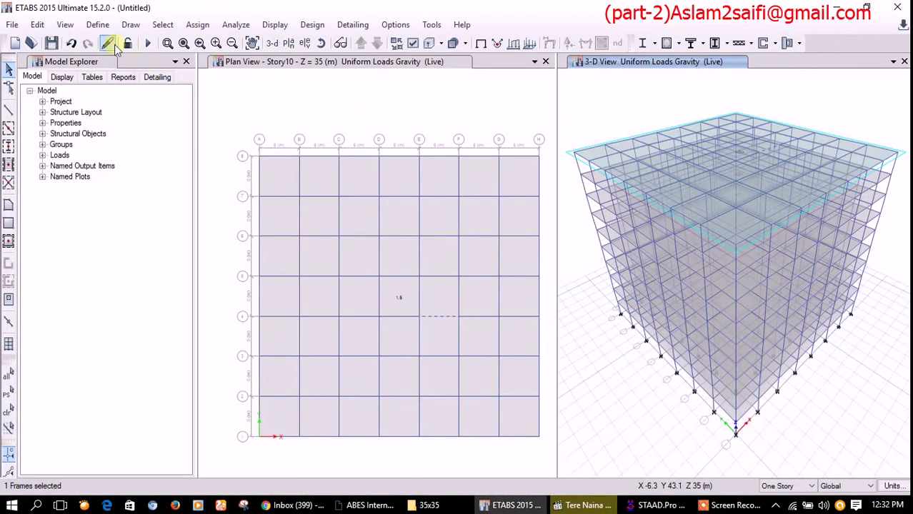
In STAAD.Pro, expand the seismic ZONE definition (0.36, RF 5, I 1, SS 1), then return to ETABS
click(656, 505)
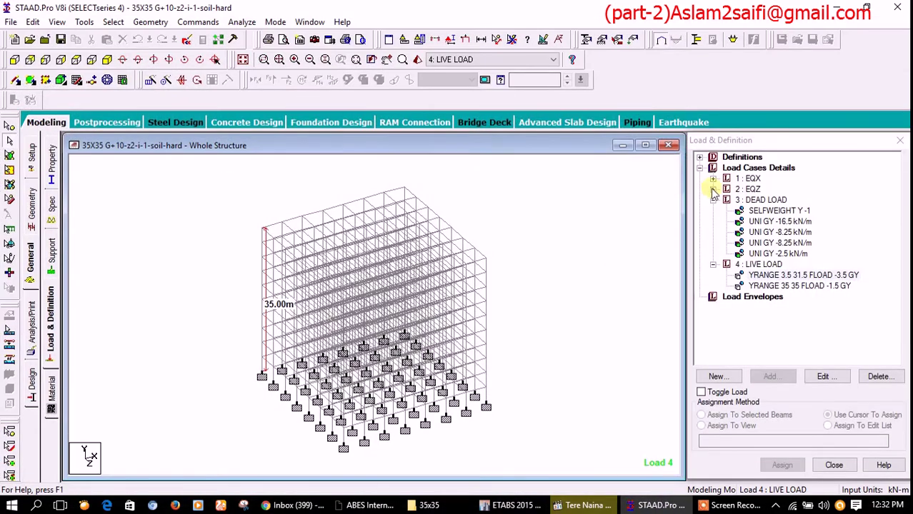
click(700, 167)
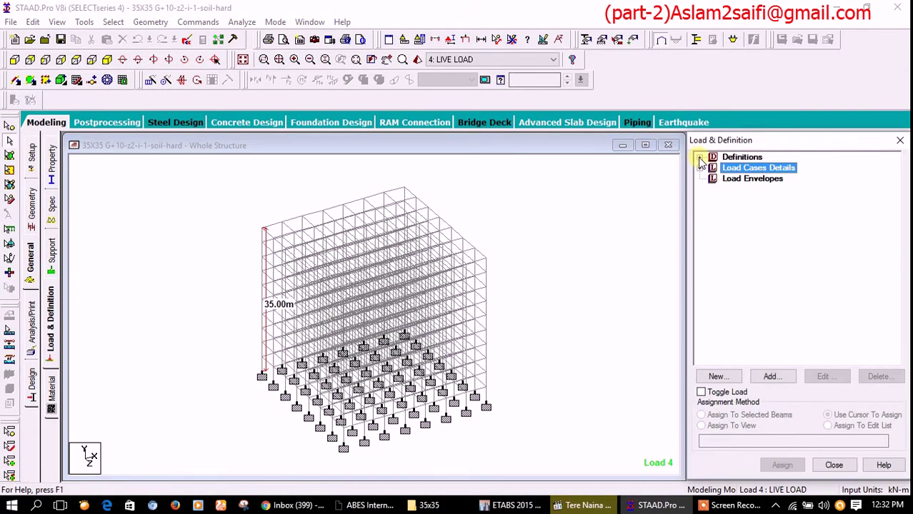
click(700, 157)
click(713, 222)
click(726, 233)
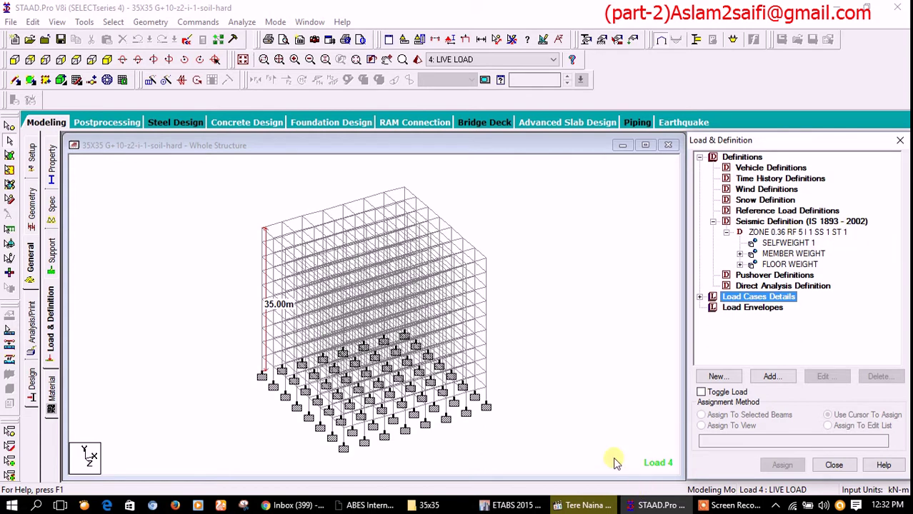
click(508, 505)
Add a load pattern named 'seismic' of type Seismic using the IS1893 2002 auto lateral load
click(97, 25)
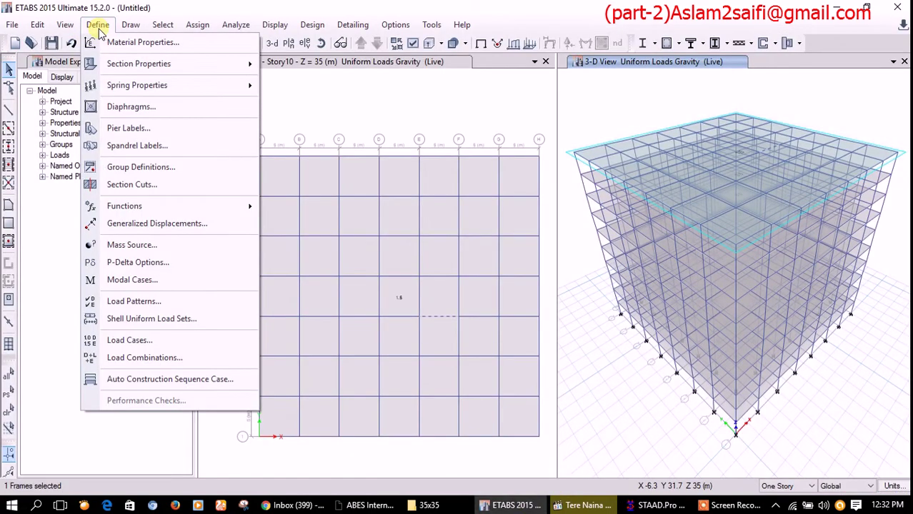
click(152, 304)
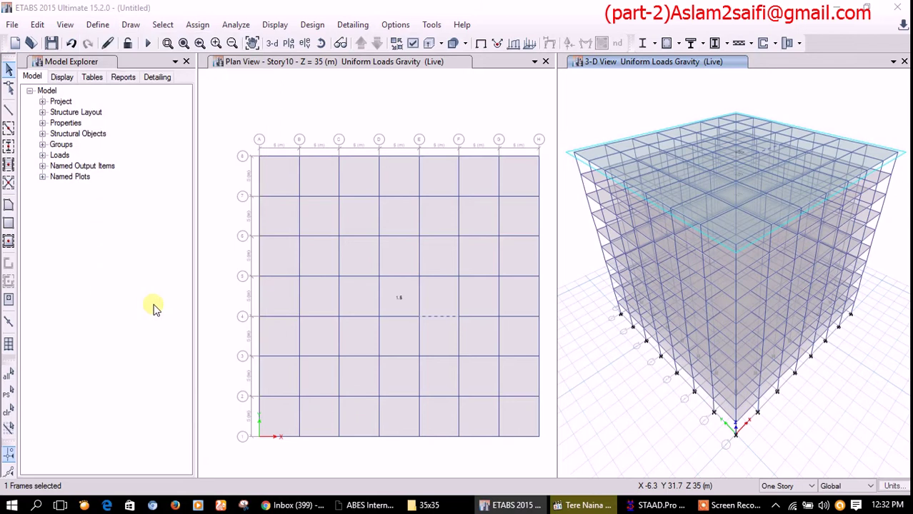
drag(305, 220, 167, 229)
text(seismic)
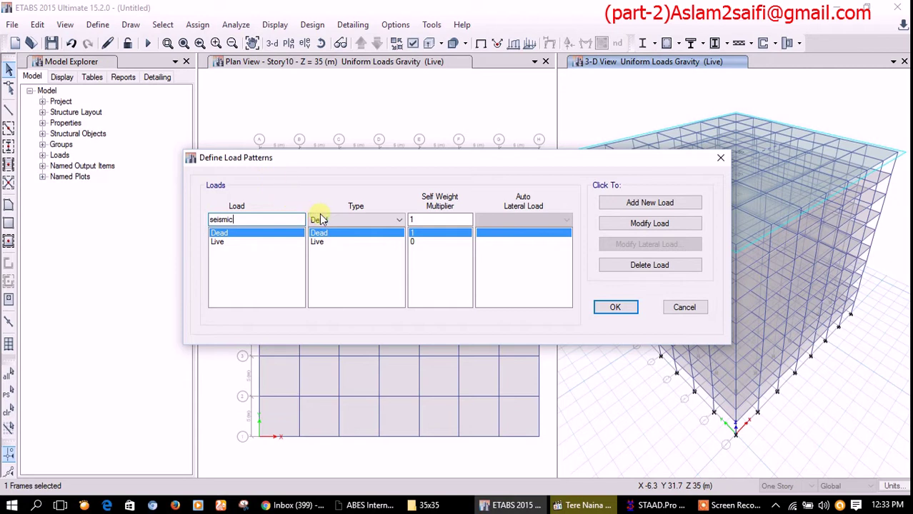
click(321, 219)
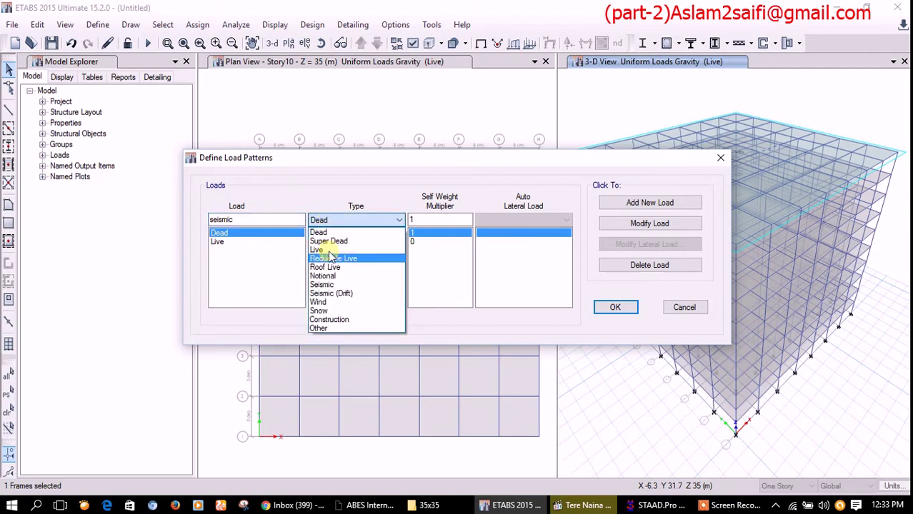
click(325, 286)
click(548, 222)
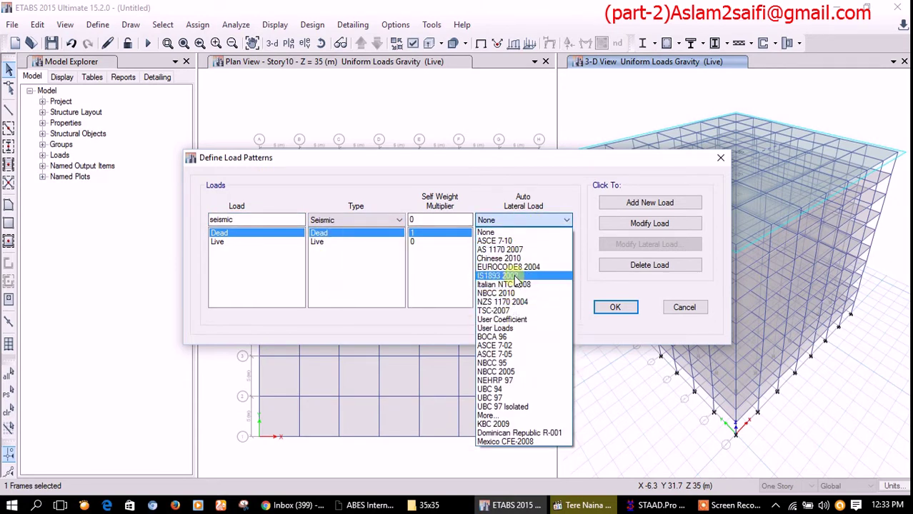
click(500, 276)
click(646, 203)
click(629, 223)
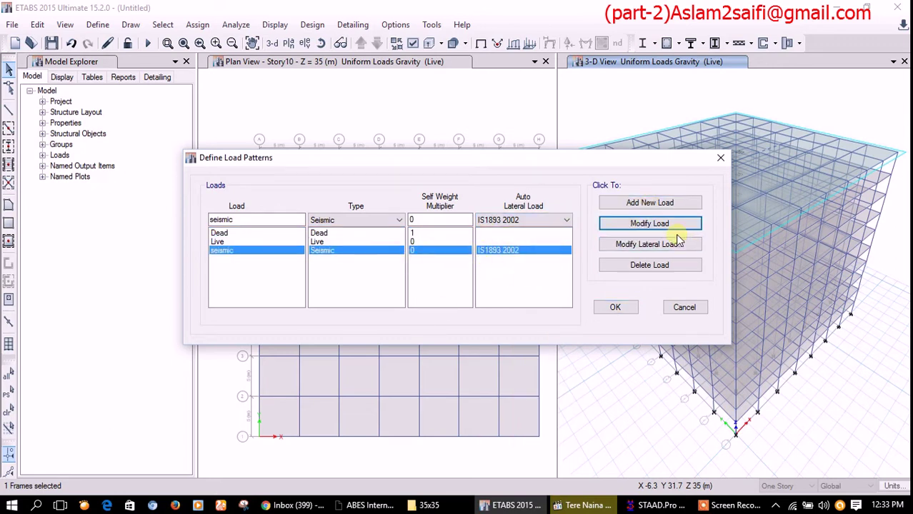
Limit the seismic load to X and Y directions without eccentricity, with site type I
click(648, 243)
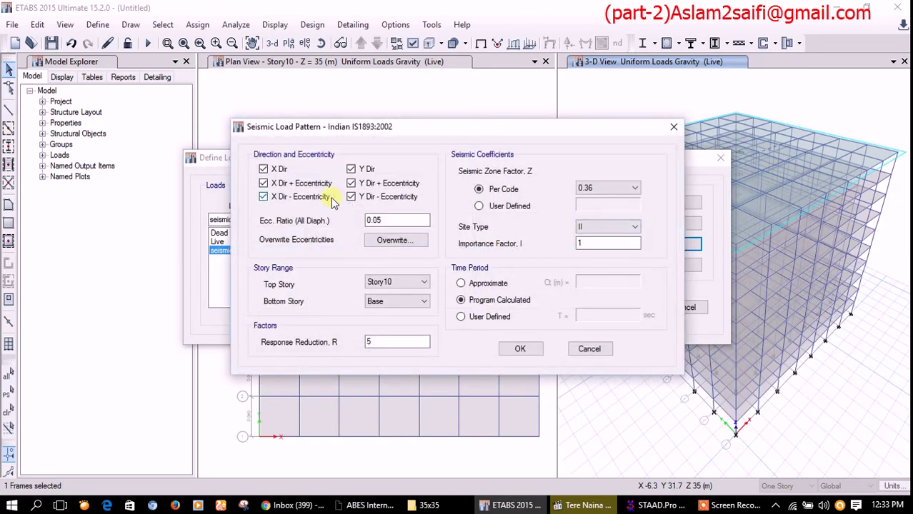
click(351, 197)
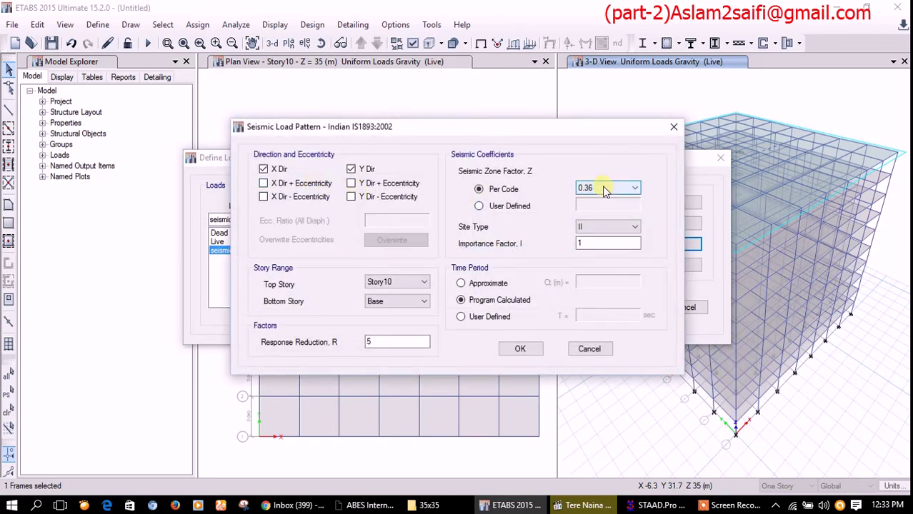
click(614, 227)
click(589, 237)
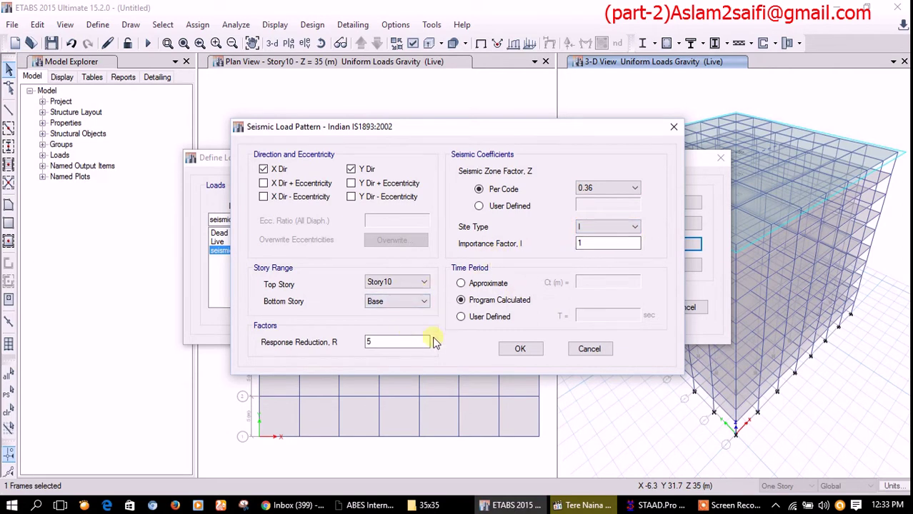
click(520, 348)
click(615, 308)
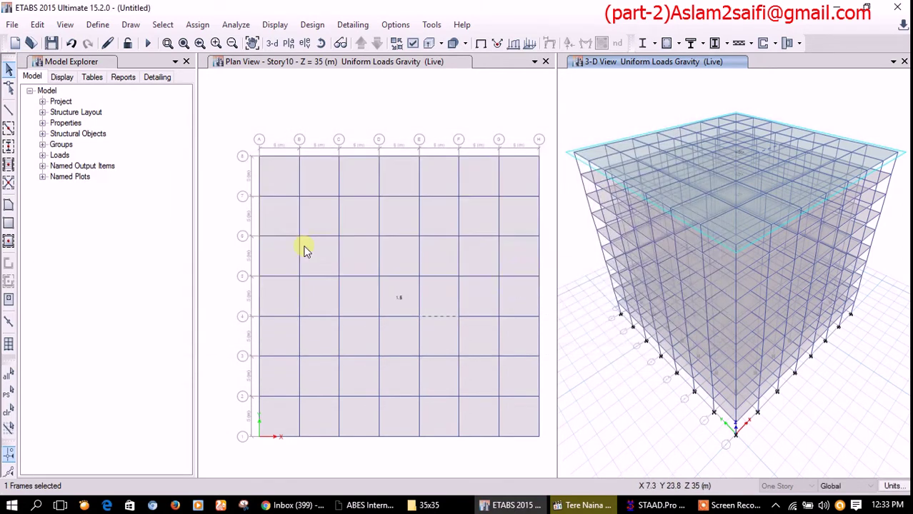
click(98, 24)
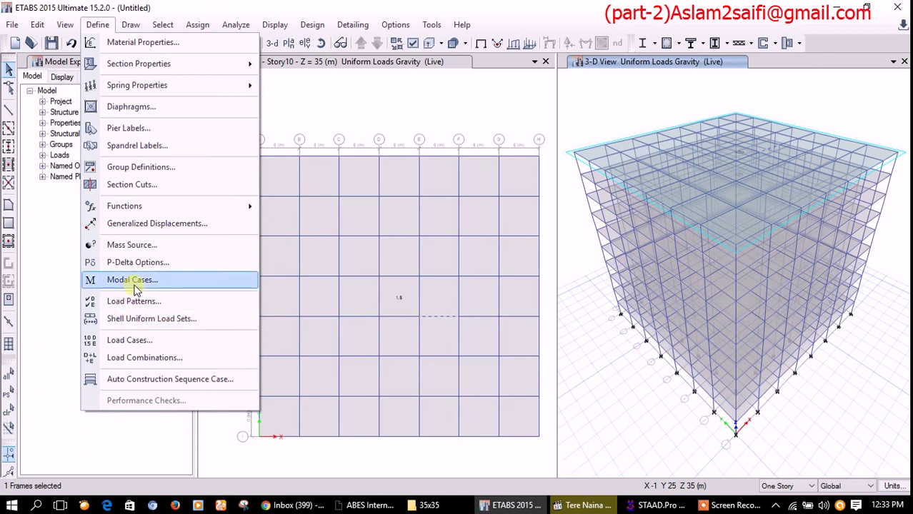
Rename mass source MsSrc1 to 'mass' and add the Live pattern with a 0.25 multiplier
click(140, 245)
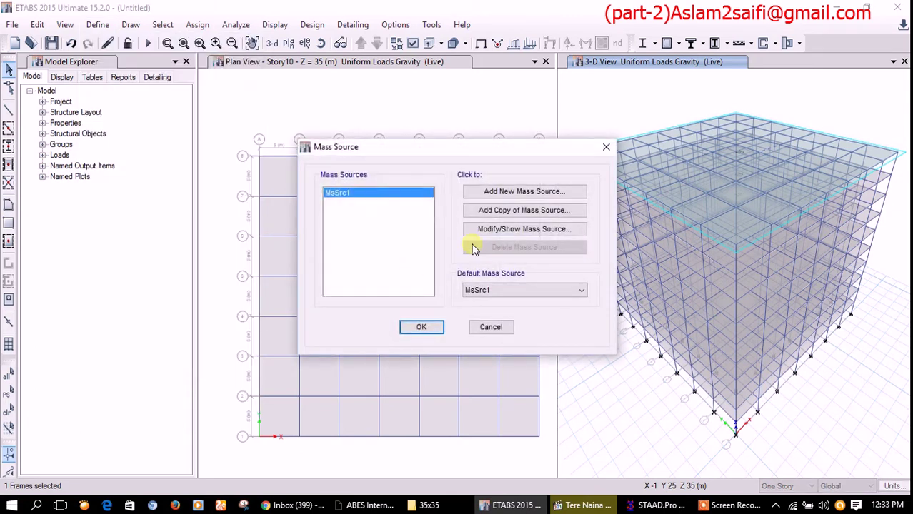
click(501, 238)
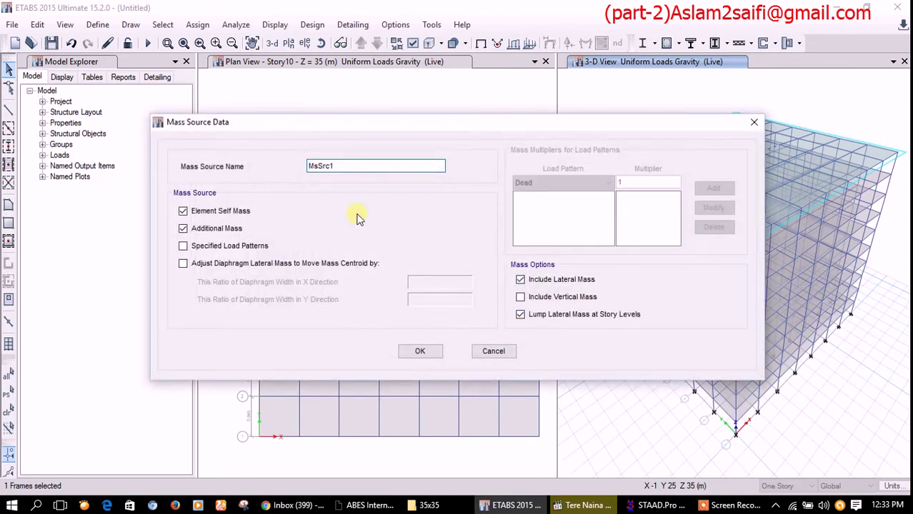
drag(352, 175, 240, 171)
text(mass)
click(253, 247)
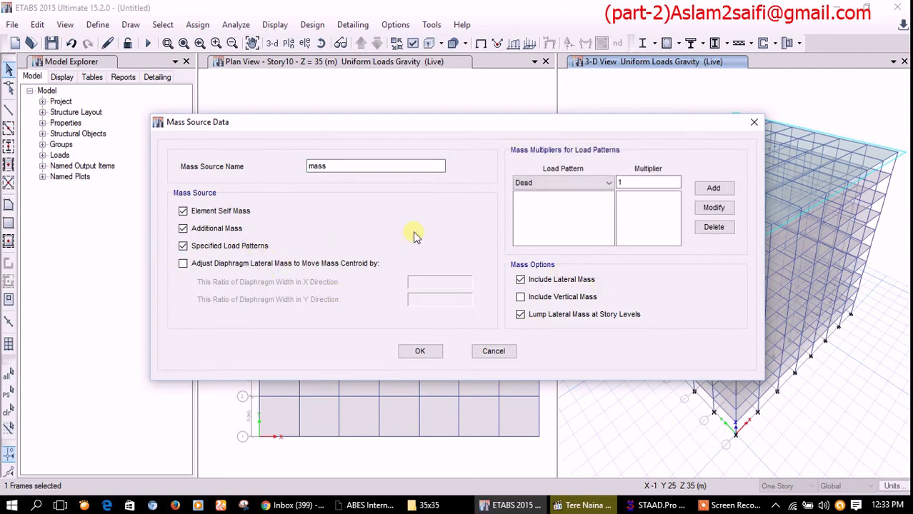
click(609, 183)
click(543, 200)
click(634, 190)
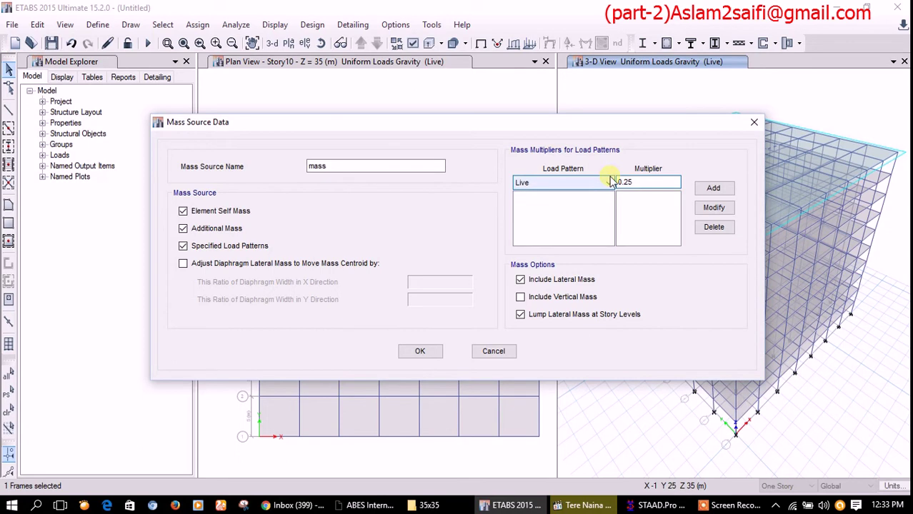
click(713, 188)
click(420, 351)
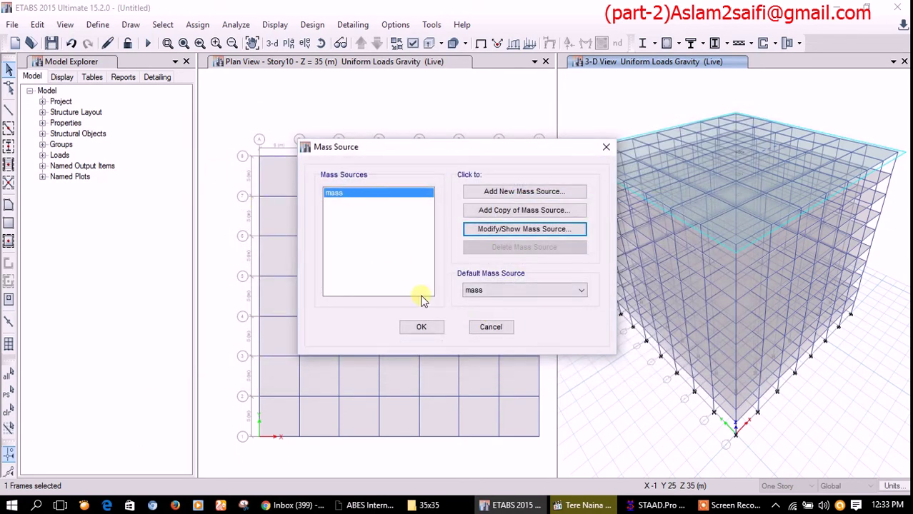
click(421, 326)
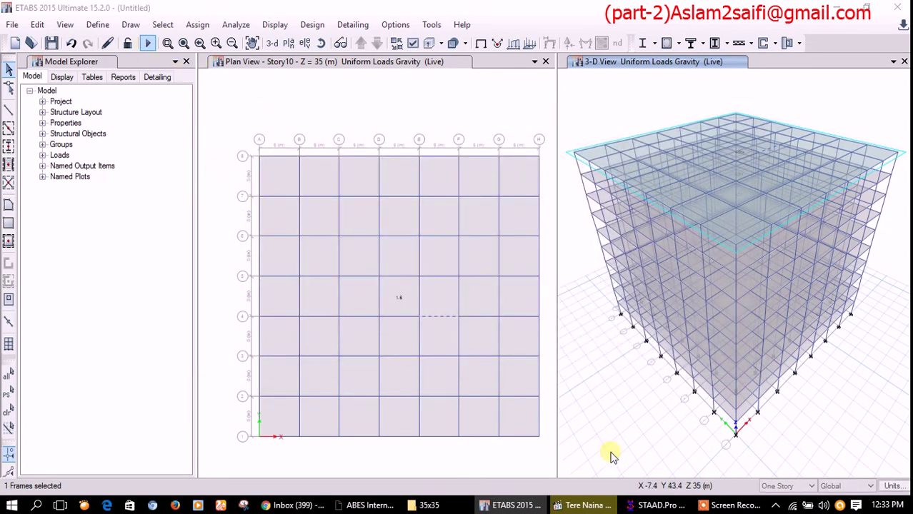
key(alt+Tab)
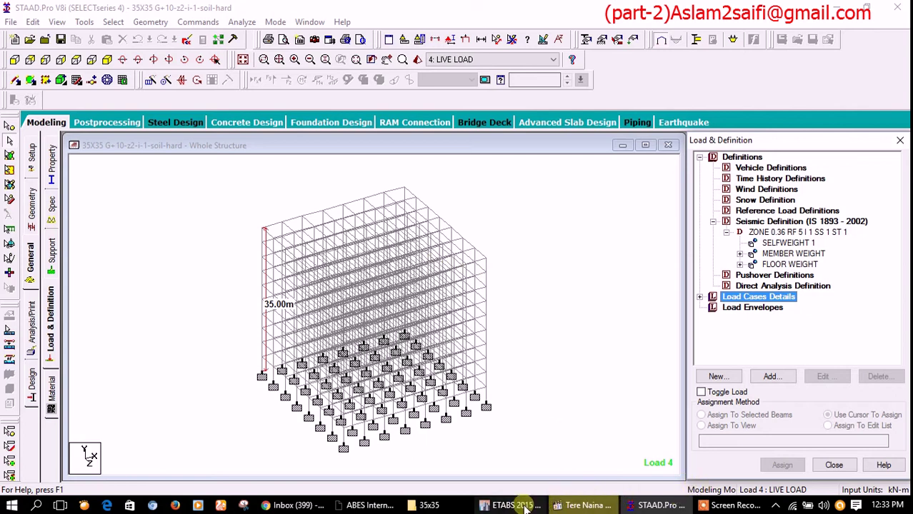
Save the ETABS model as '35X35-10th floor' in research paper > etabs research paper > etabs file > 35x35
click(510, 505)
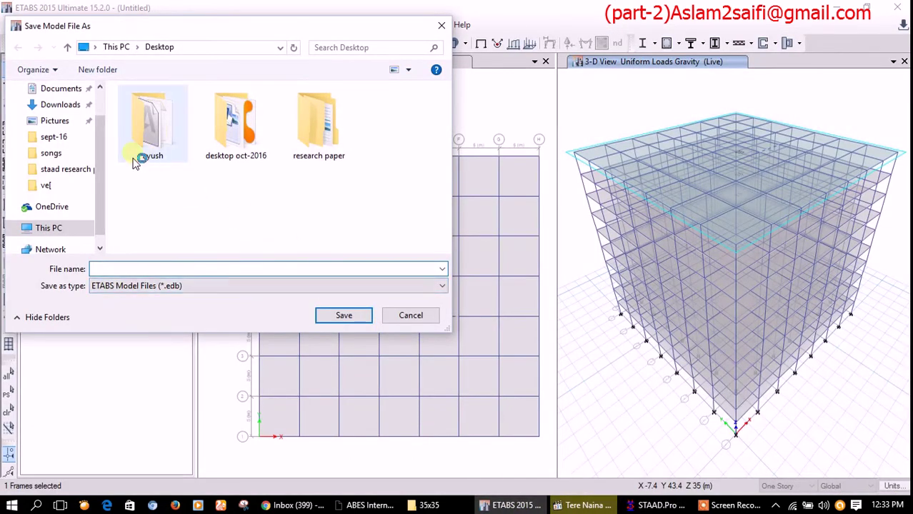
double_click(321, 139)
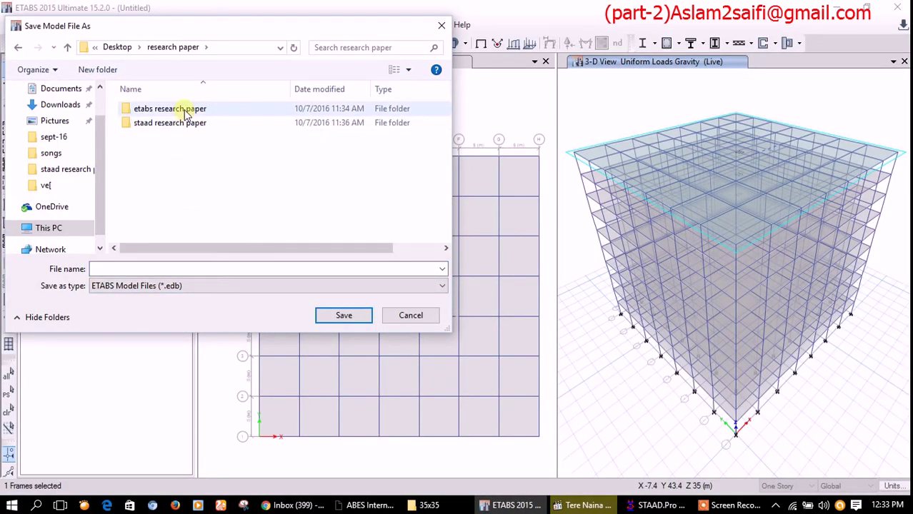
double_click(184, 112)
double_click(159, 110)
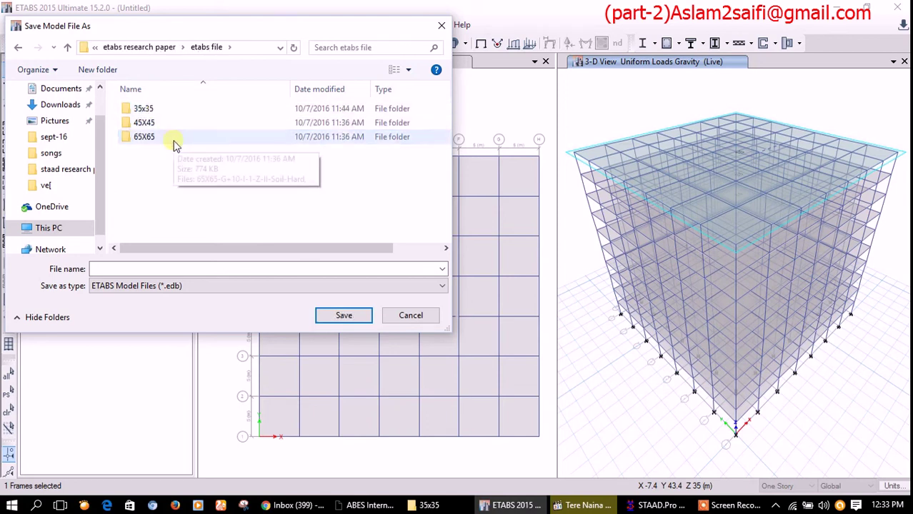
double_click(163, 112)
click(179, 274)
text(35X35)
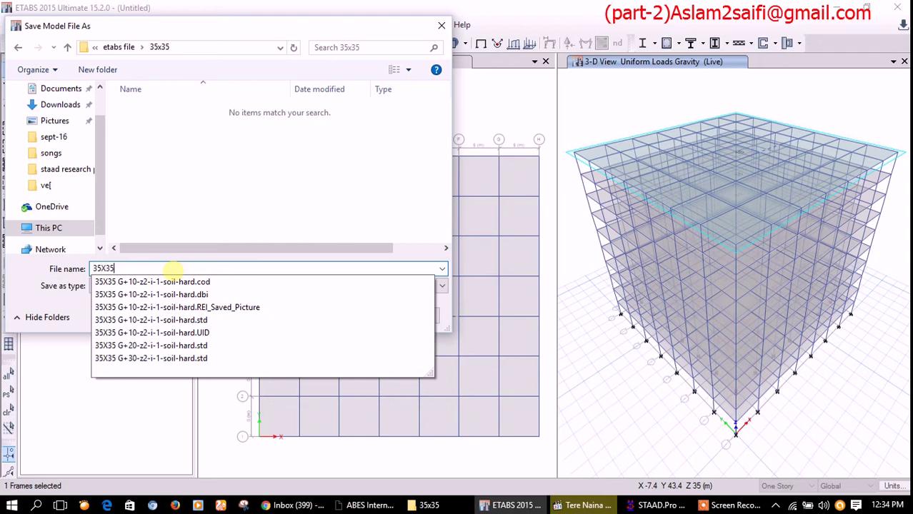
text(-10th floor)
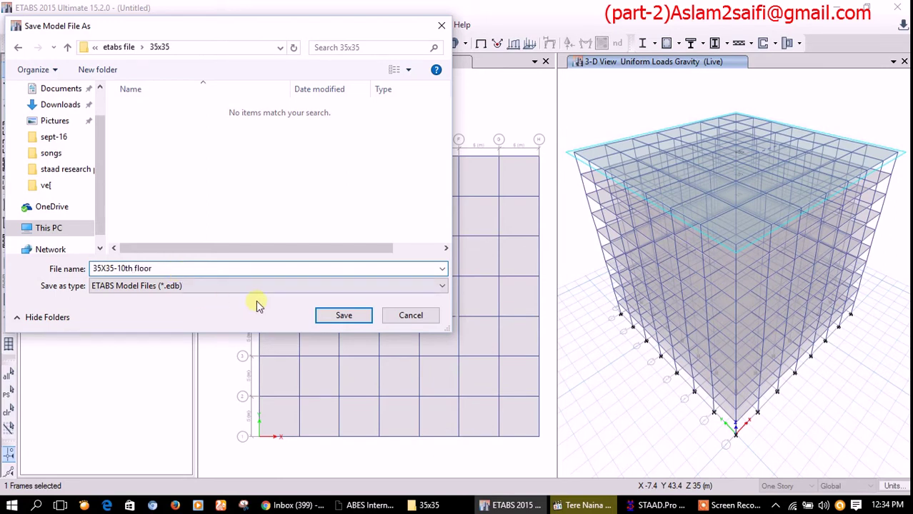
click(342, 316)
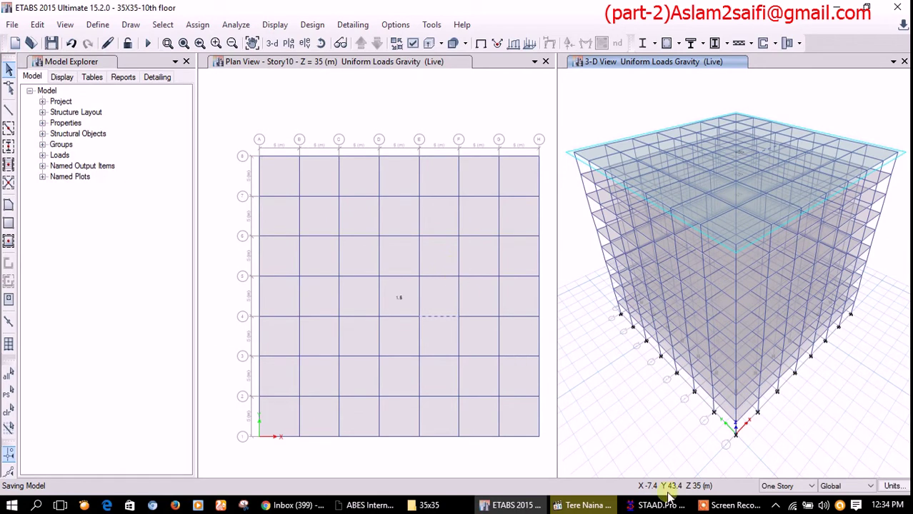
click(660, 505)
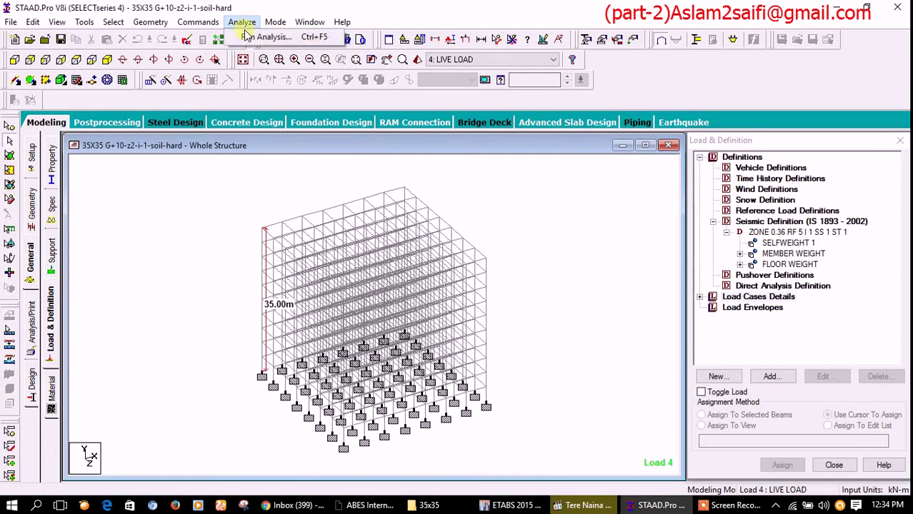
Run the STAAD.Pro analysis of the 35X35 G+10 model
click(426, 251)
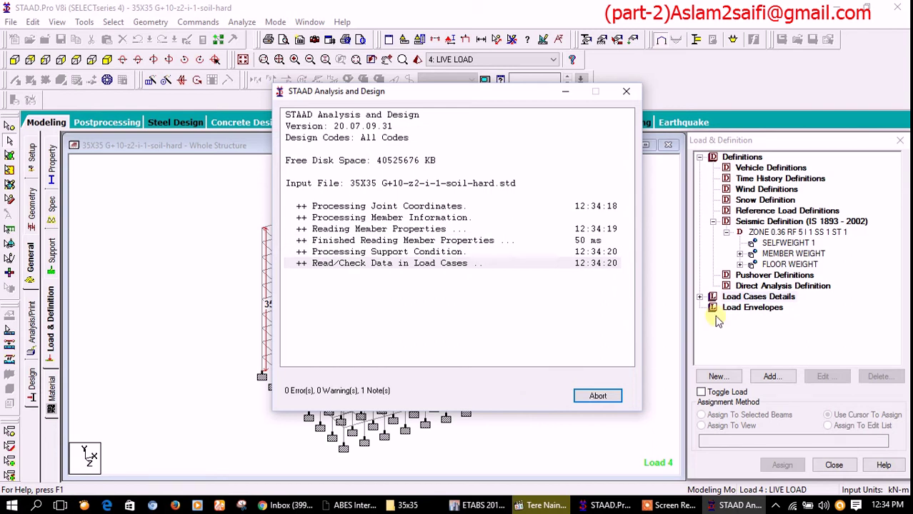
click(477, 505)
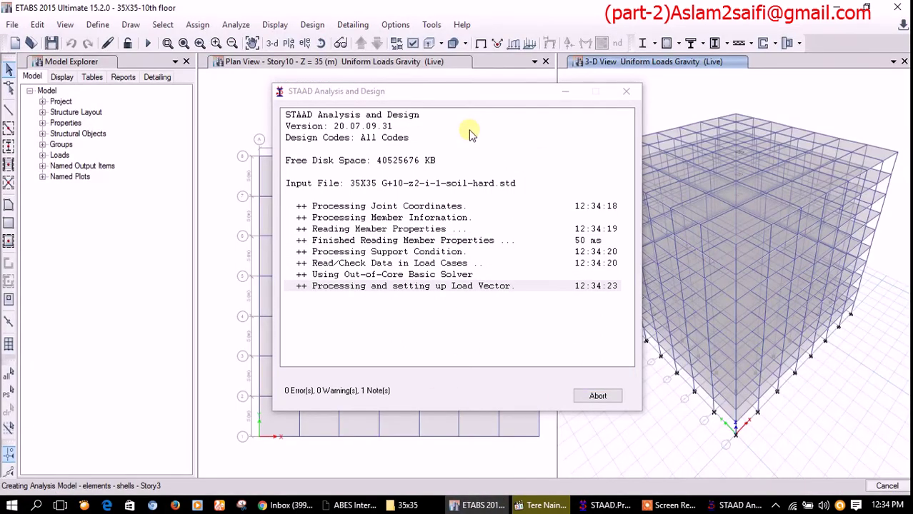
Let ETABS analyse while the STAAD run finishes, then open the STAAD output file
click(564, 92)
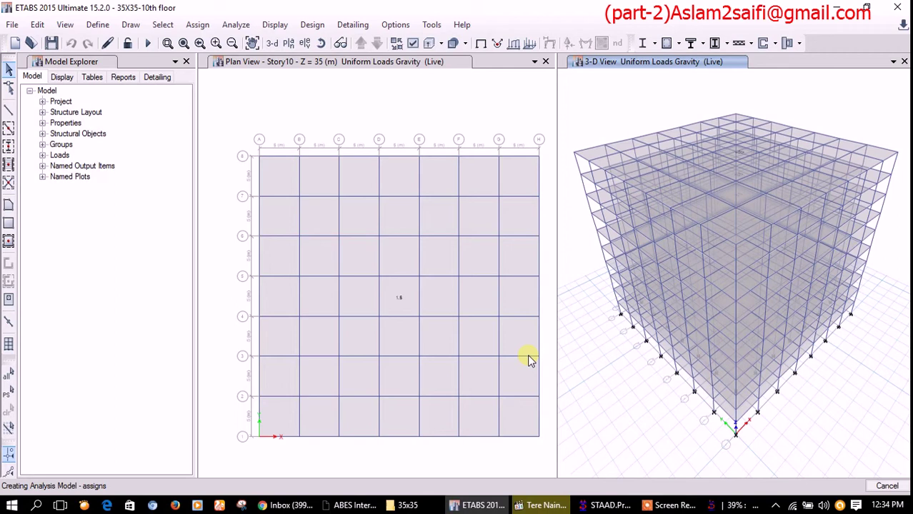
click(707, 500)
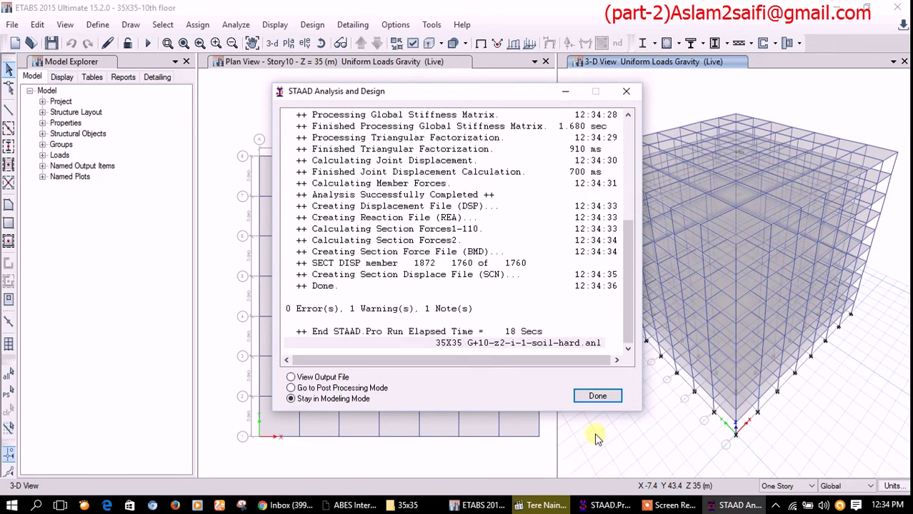
click(593, 397)
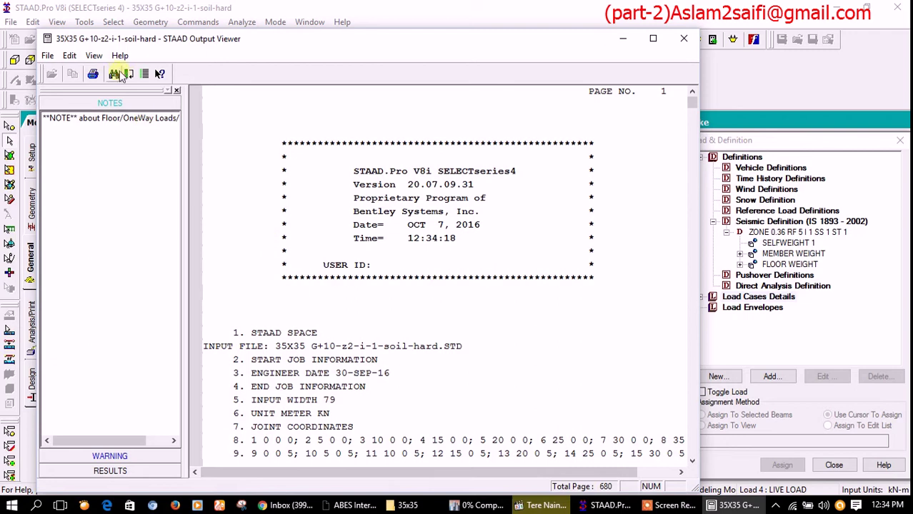
Search the STAAD output for 'lateral' and locate TOTAL 10.890 at 3.500 m and VB 3508.563 kN
click(114, 74)
click(476, 245)
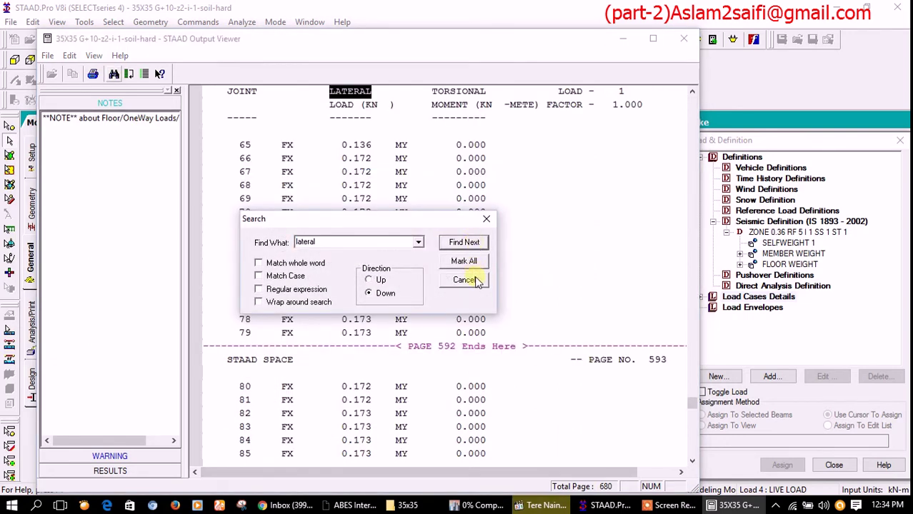
click(465, 279)
scroll(553, 214, down, 5)
scroll(558, 222, down, 5)
scroll(557, 221, down, 5)
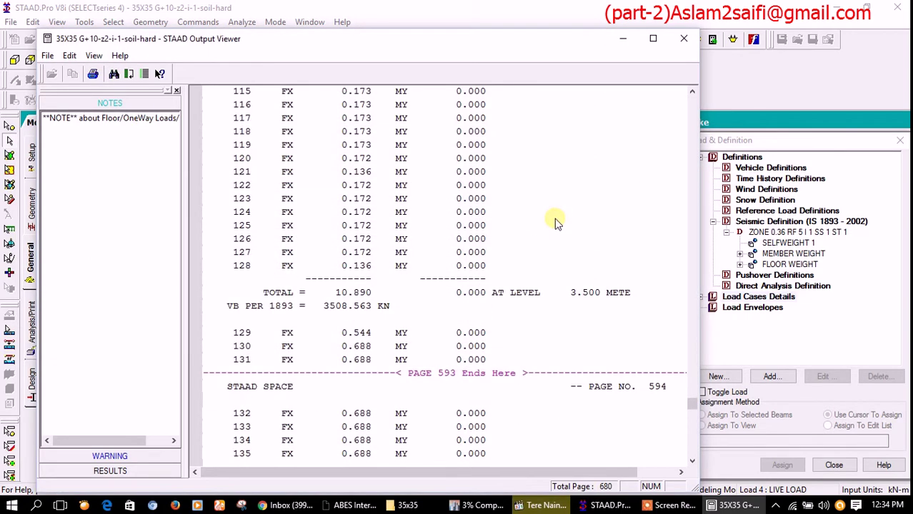
scroll(555, 220, down, 4)
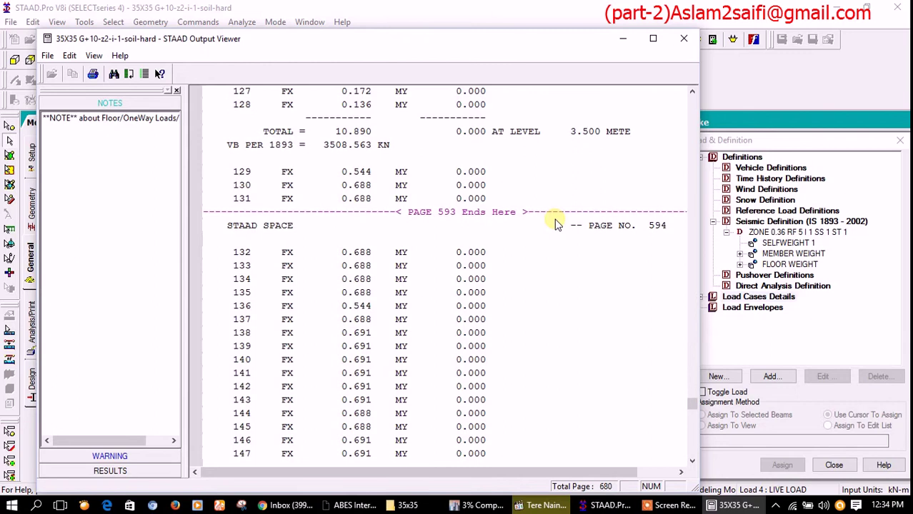
click(346, 136)
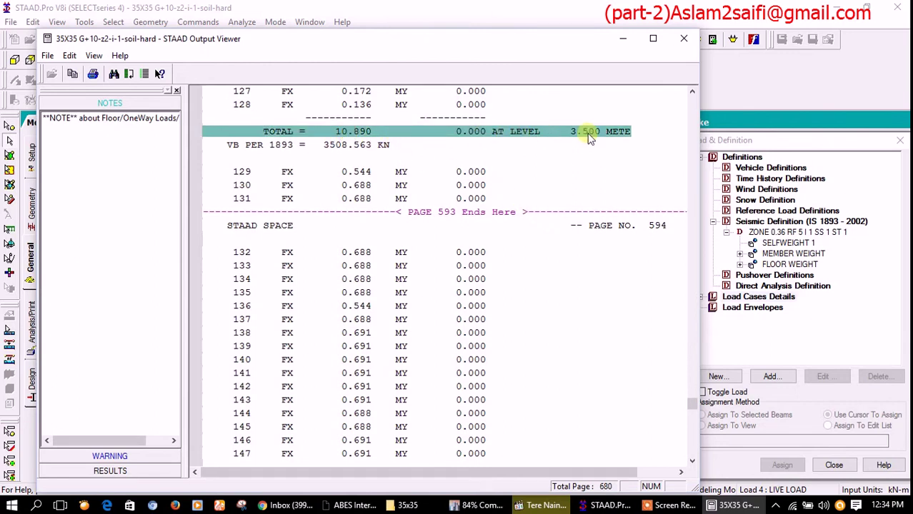
click(341, 146)
click(345, 135)
click(480, 506)
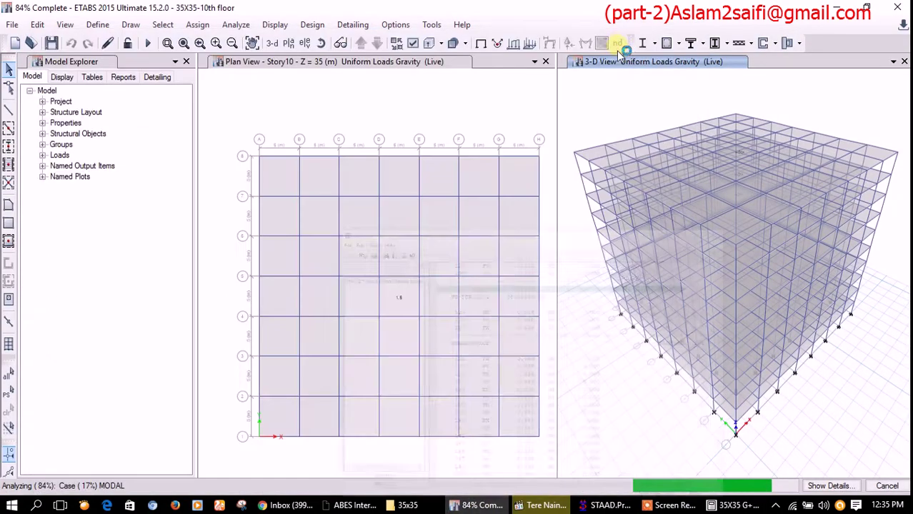
Minimise the STAAD Output Viewer, cycle between STAAD.Pro and ETABS, then show the desktop with Win+D
click(622, 39)
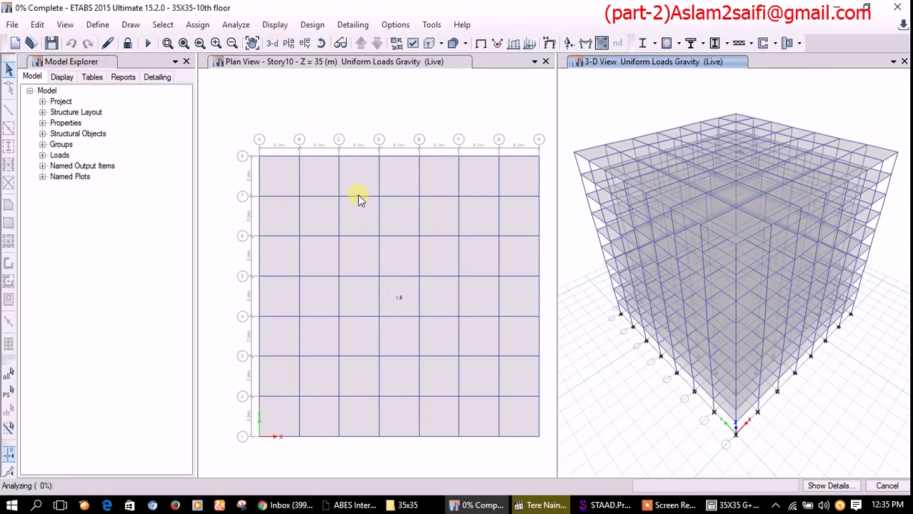
click(606, 505)
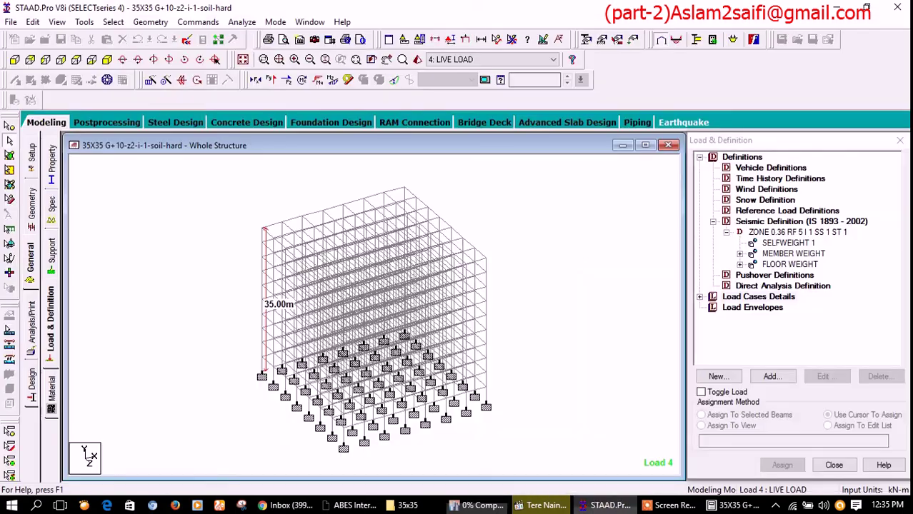
click(606, 505)
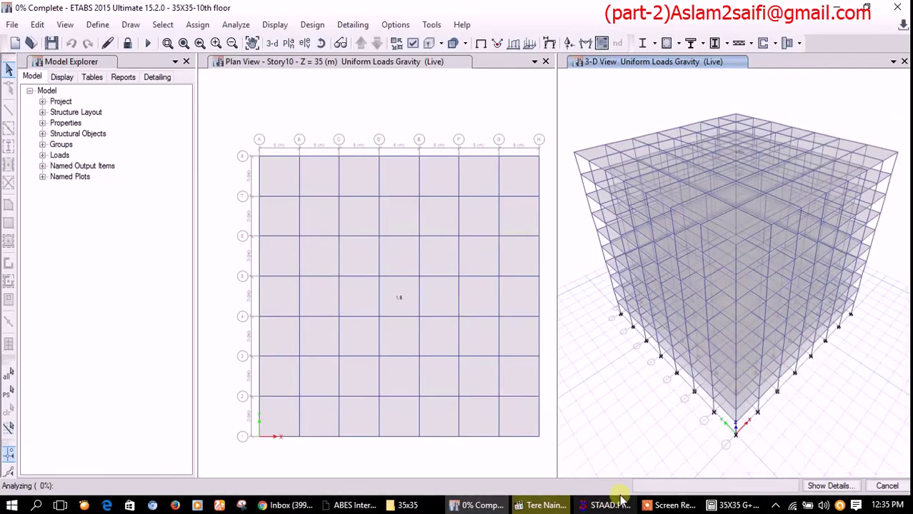
key(super+d)
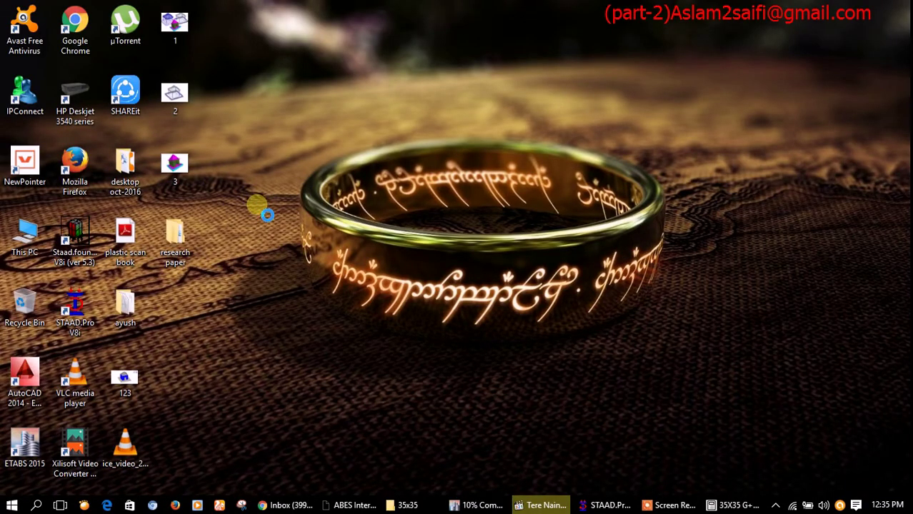
Create a New Text Document on the desktop and open it in Notepad
right_click(252, 195)
mouse_move(283, 376)
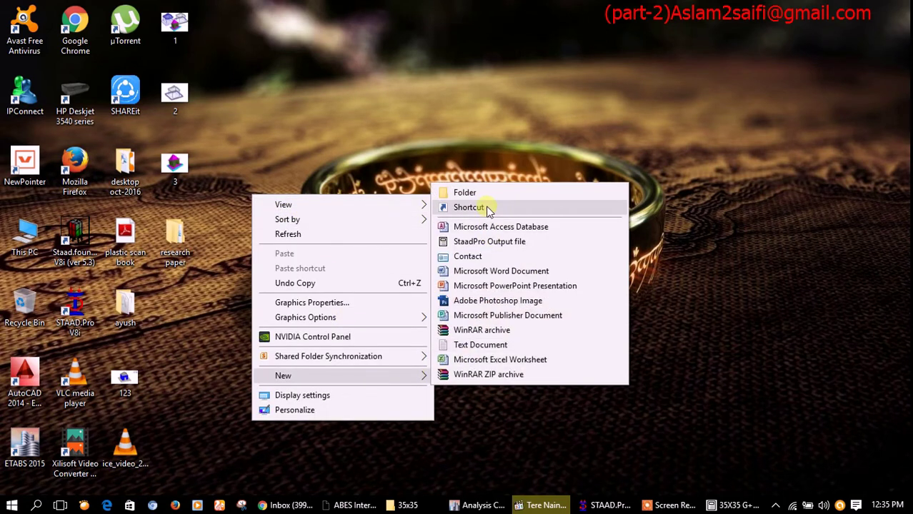
click(482, 345)
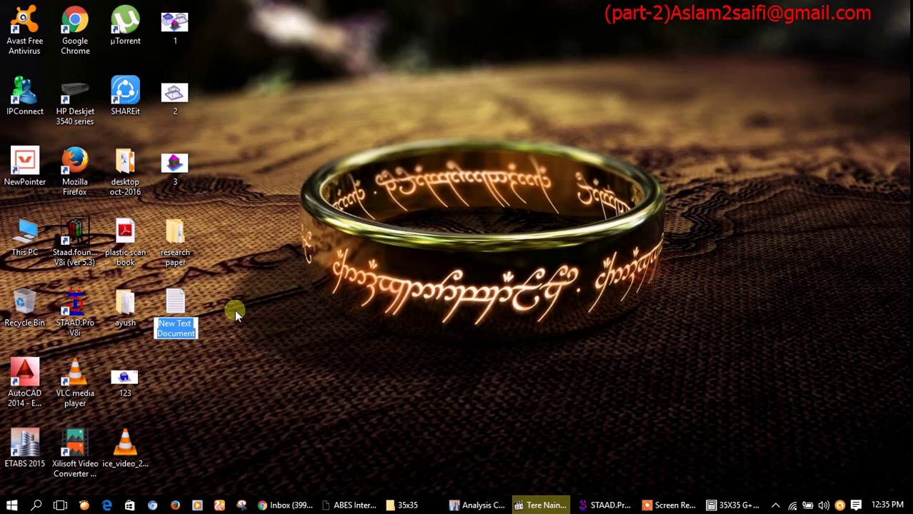
double_click(191, 304)
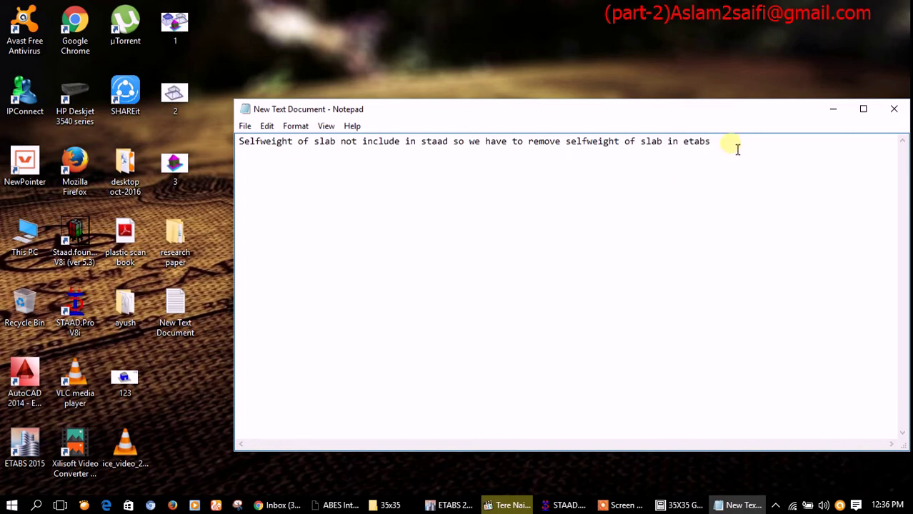
Set the note's font size to 22 and bring ETABS back to the front
drag(728, 142, 239, 142)
click(296, 127)
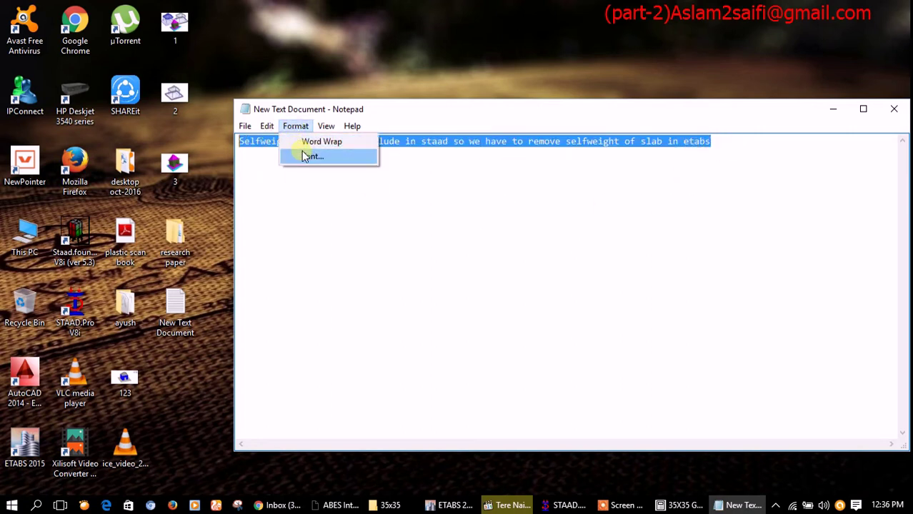
click(302, 153)
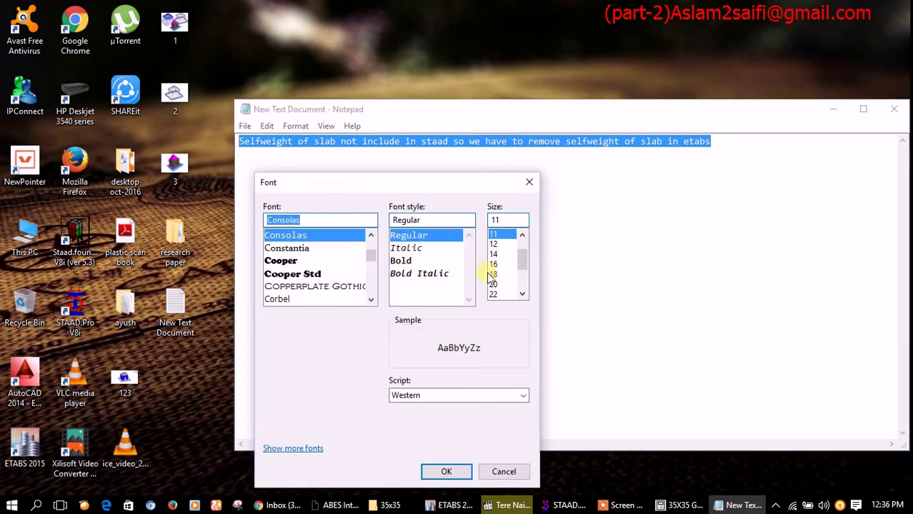
click(493, 294)
click(447, 471)
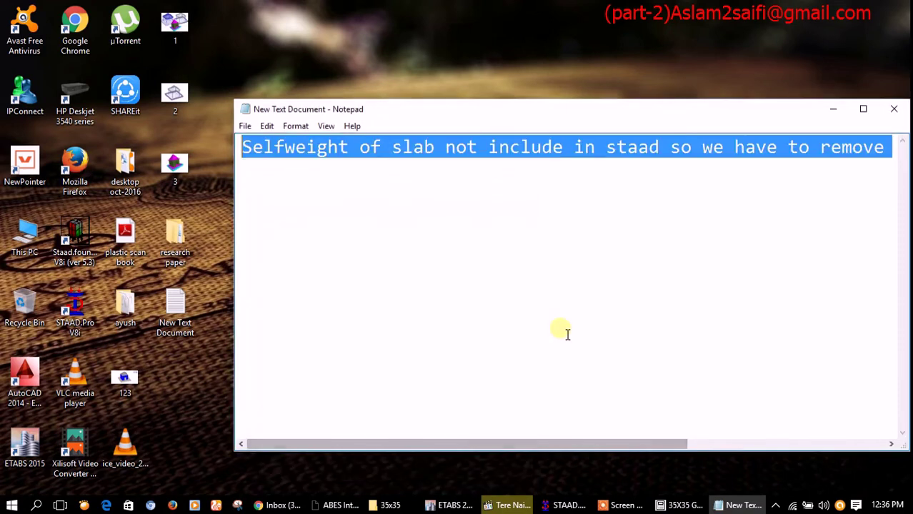
click(570, 292)
click(454, 505)
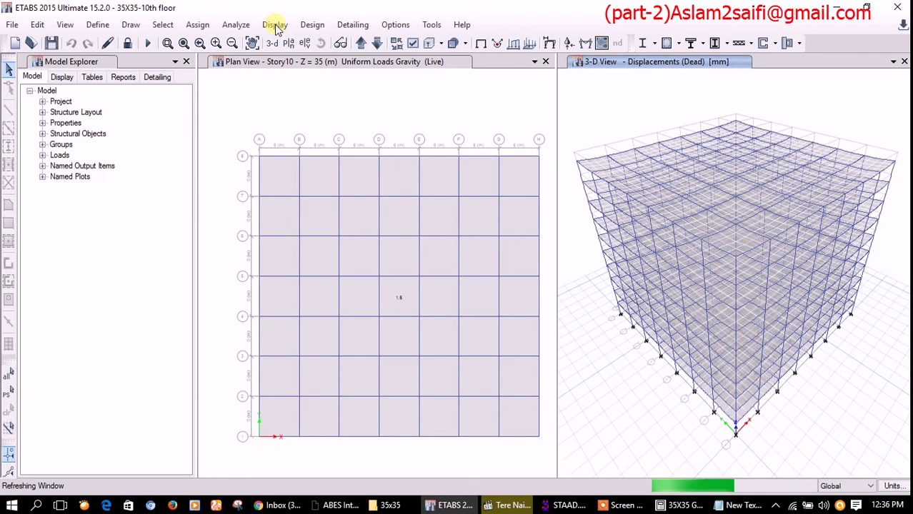
Add a Story Response plot showing Auto lateral loads to stories
click(275, 26)
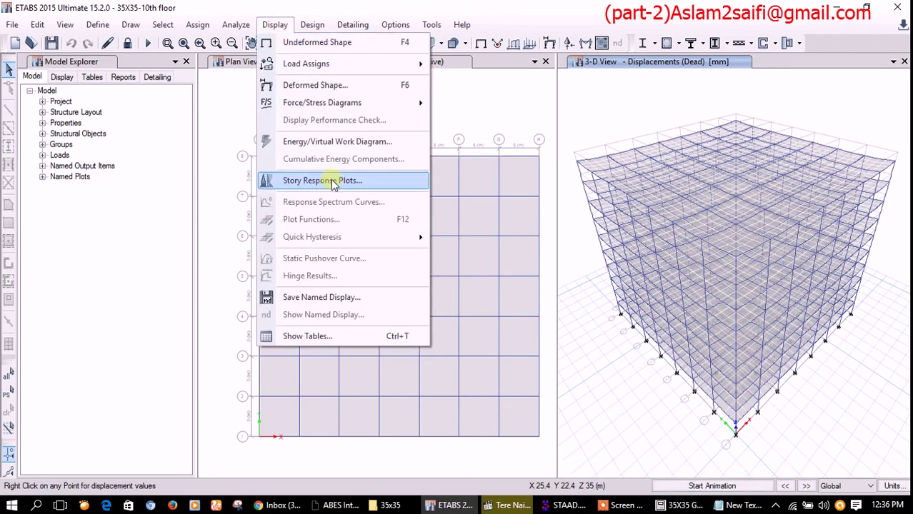
click(332, 182)
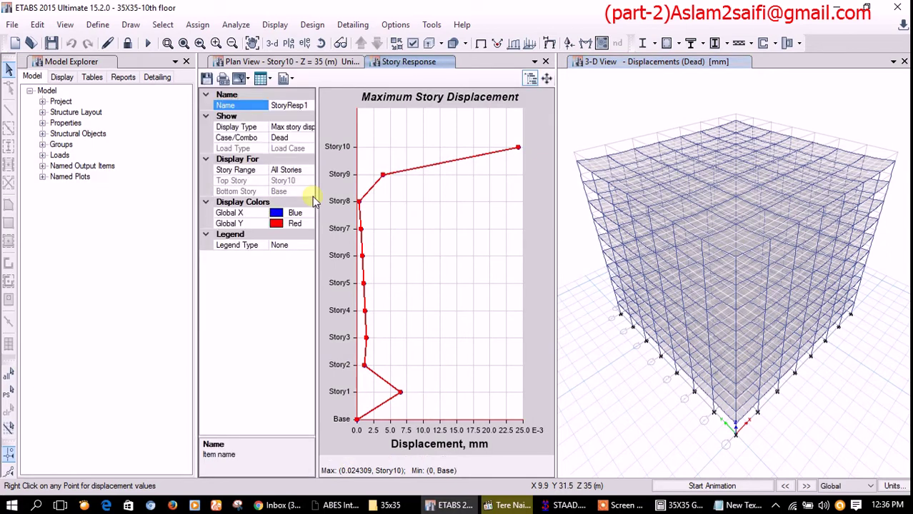
click(295, 129)
click(308, 129)
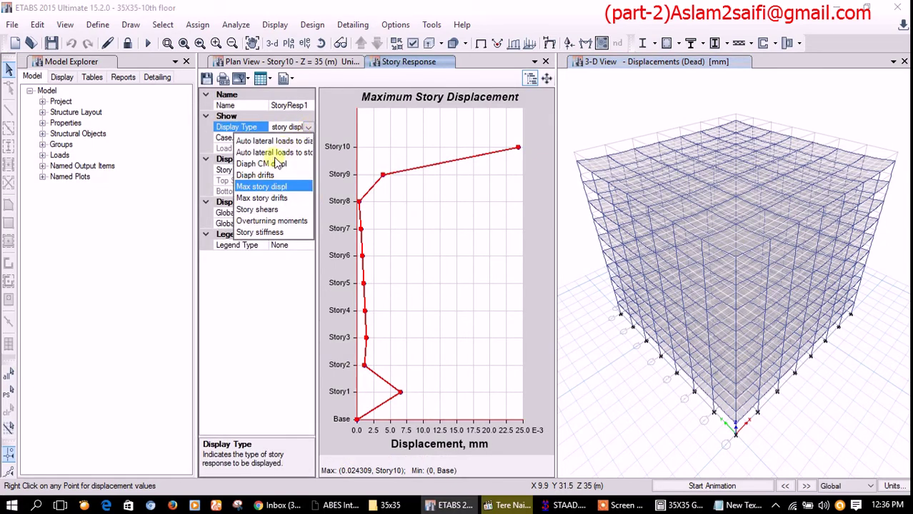
click(282, 137)
Compare the formatted table's Story1 force of 8.9739 kN against STAAD's 10.890, then return to Plan View
click(286, 78)
click(314, 104)
click(286, 78)
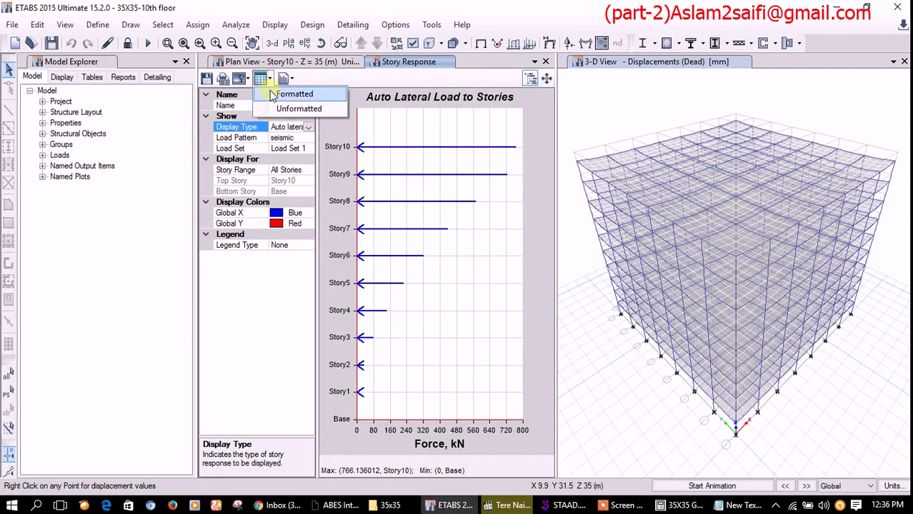
click(295, 93)
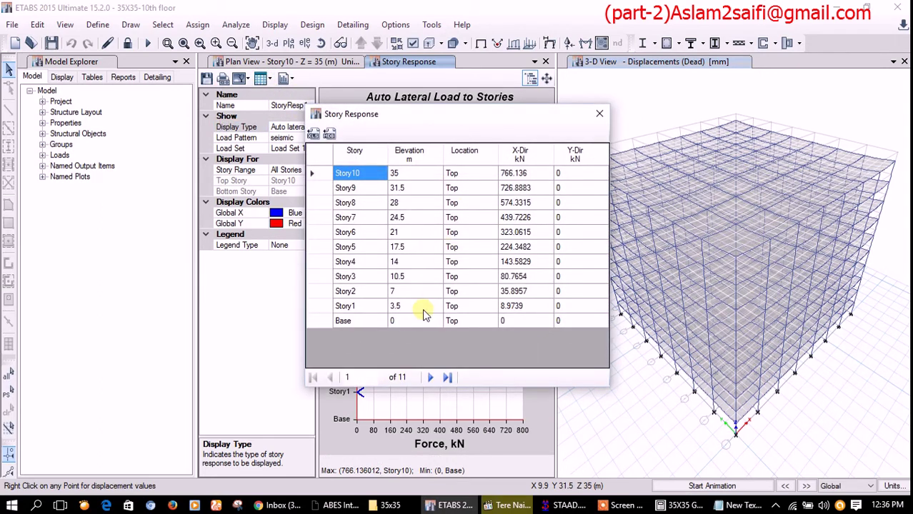
click(522, 309)
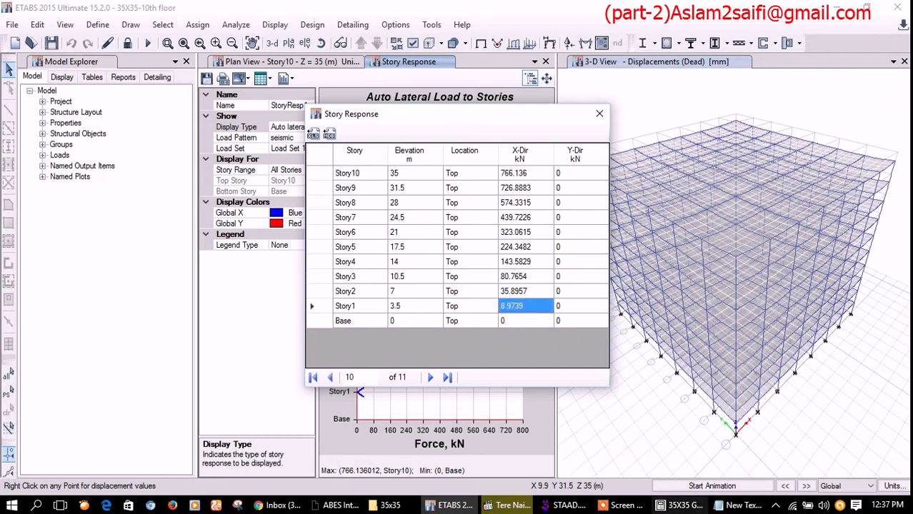
click(678, 505)
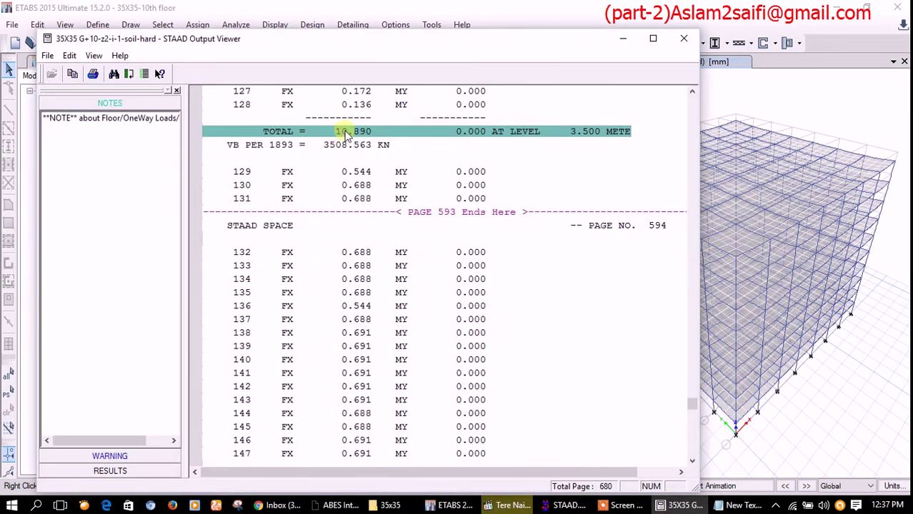
click(624, 44)
click(593, 116)
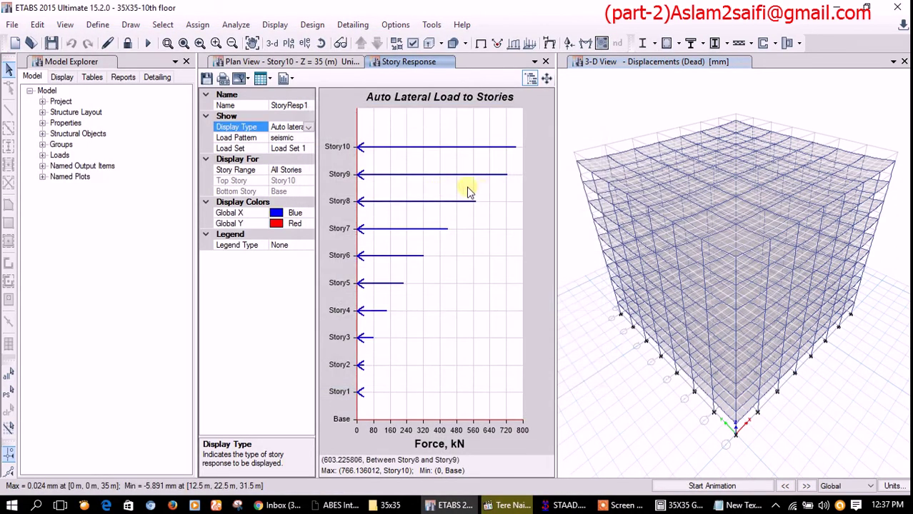
click(330, 62)
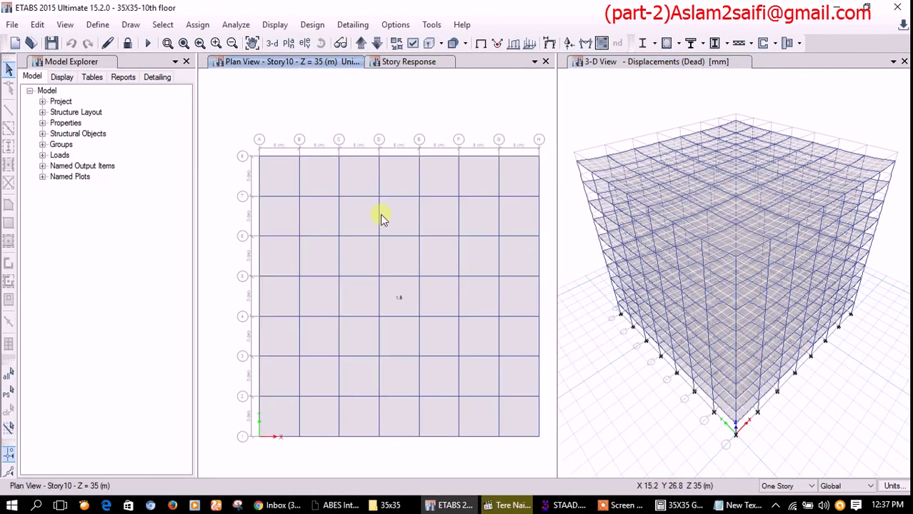
Select the floor slabs on all stories and unlock the model, discarding old results
click(786, 486)
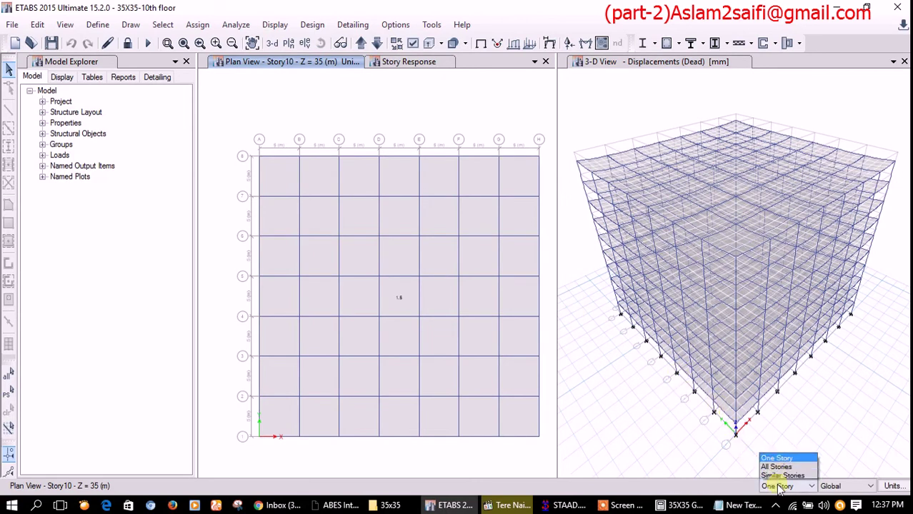
click(775, 471)
click(394, 265)
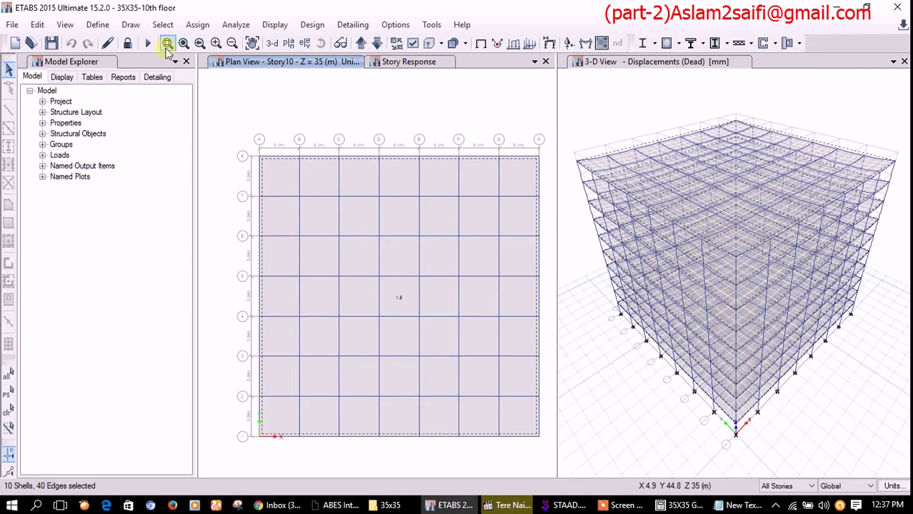
click(127, 42)
click(470, 305)
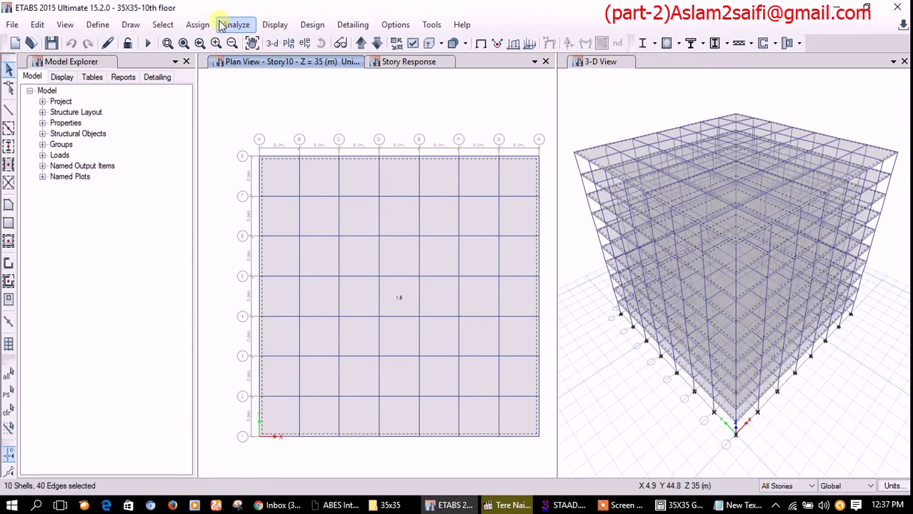
Assign shell stiffness modifiers with Mass 0 and Weight 0, then rerun the analysis
click(197, 24)
mouse_move(215, 77)
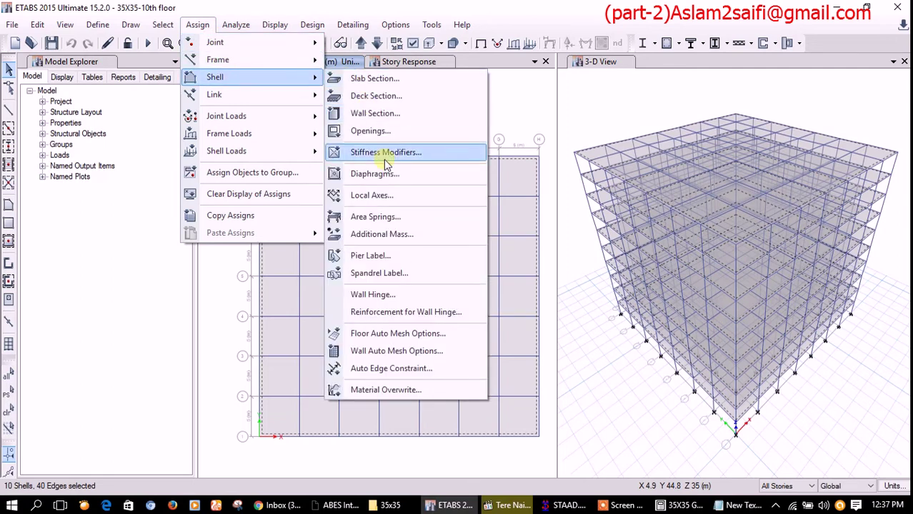
click(385, 152)
double_click(504, 313)
text(0)
double_click(530, 330)
text(0)
click(410, 366)
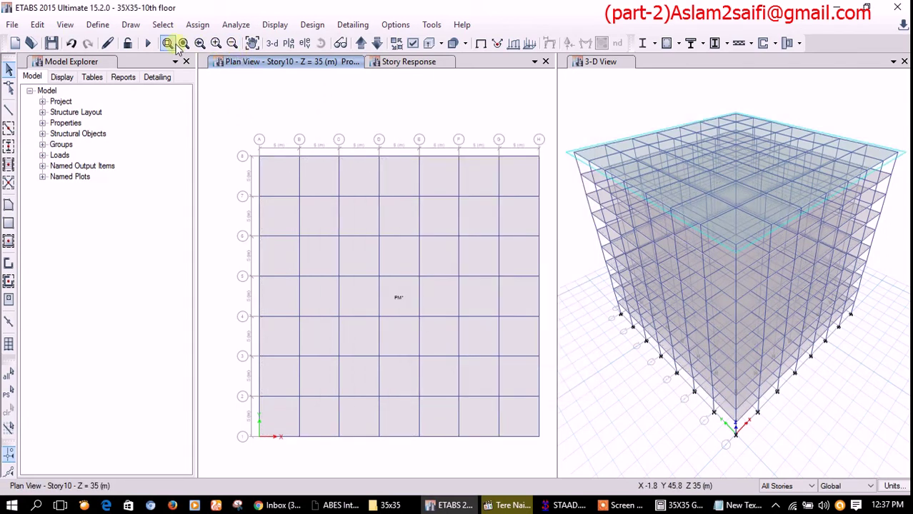
click(148, 43)
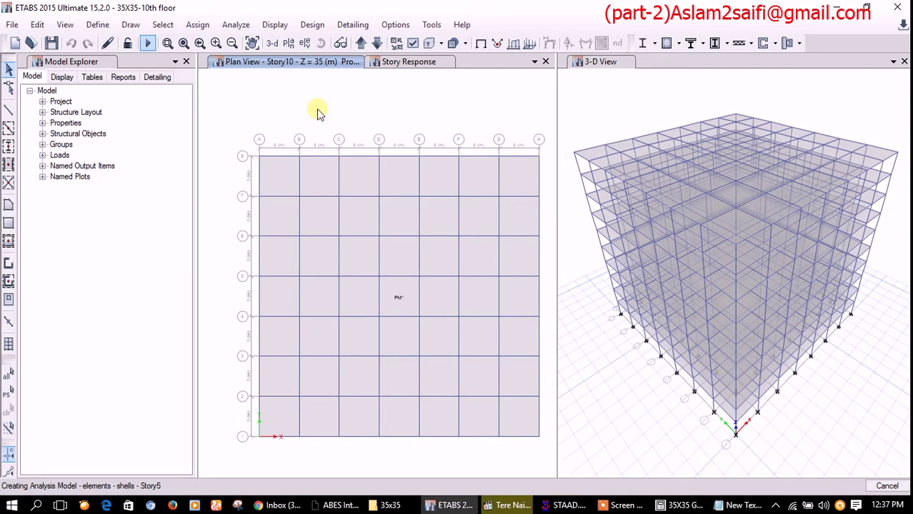
Break the note into two lines, add the rerun-analysis remark, then bring back STAAD's output
click(742, 505)
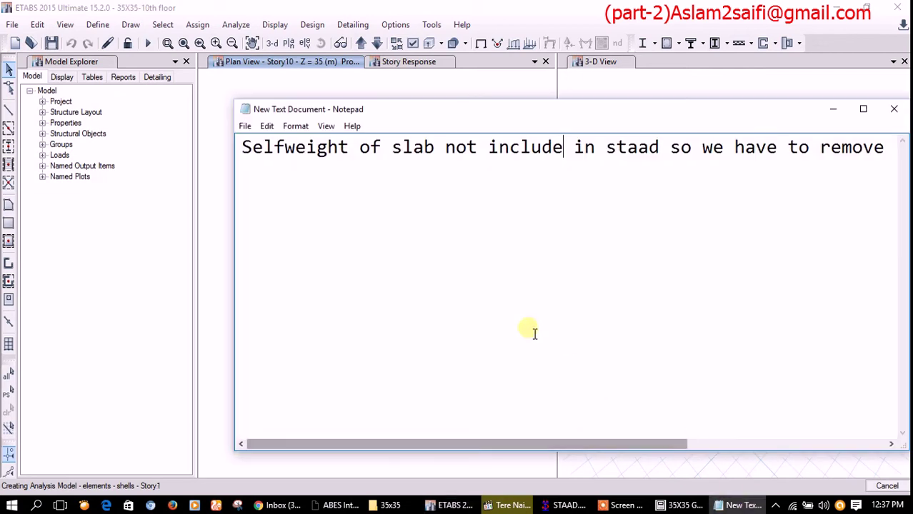
click(894, 148)
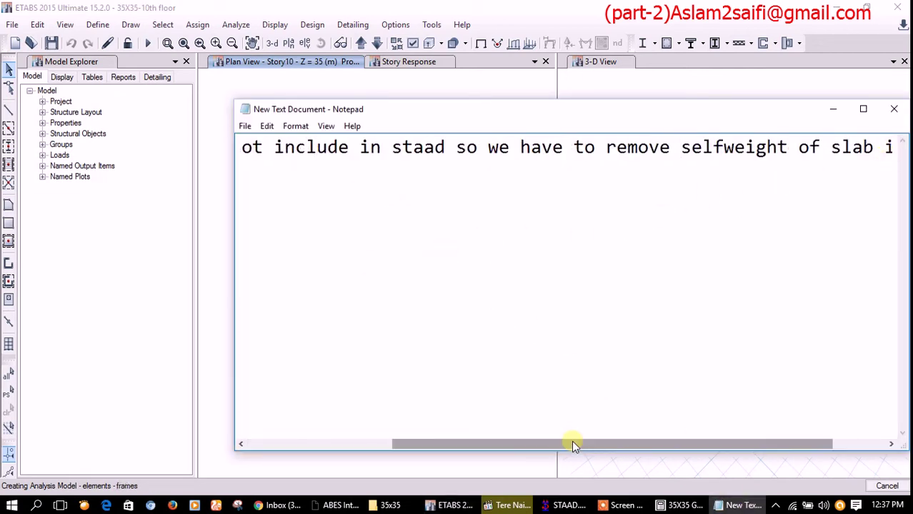
drag(605, 442, 350, 416)
click(263, 172)
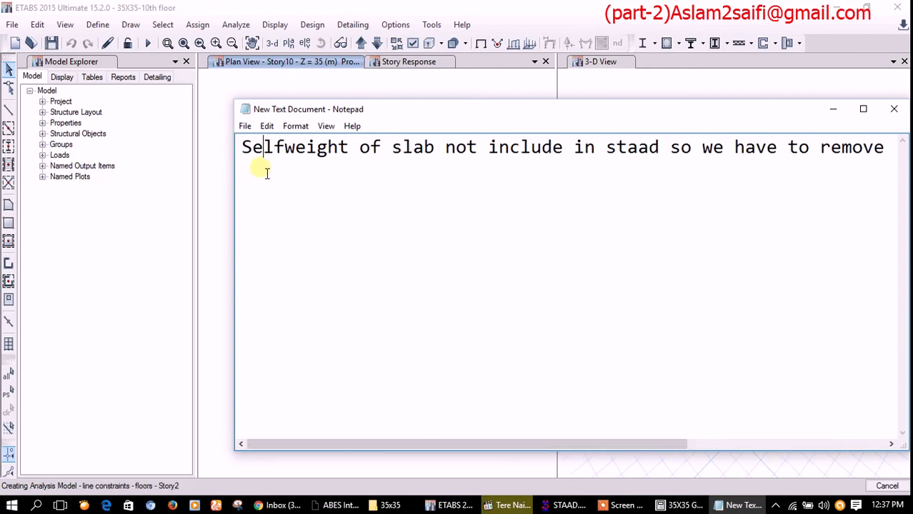
drag(651, 444, 846, 418)
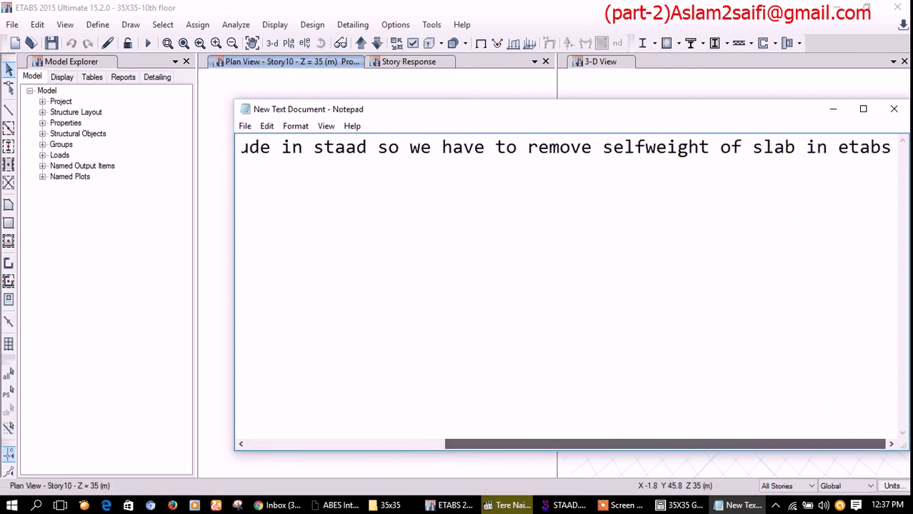
click(604, 147)
text(. noe agai)
key(Return)
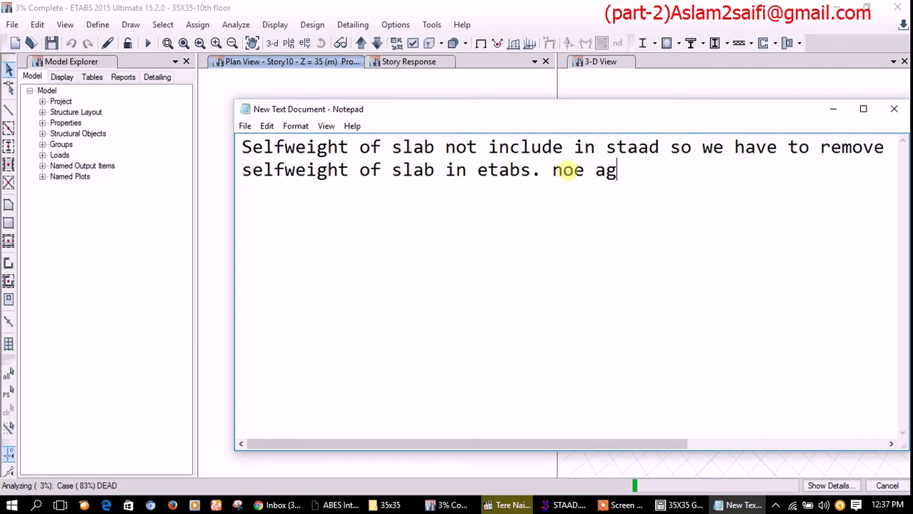
text(ain analysis)
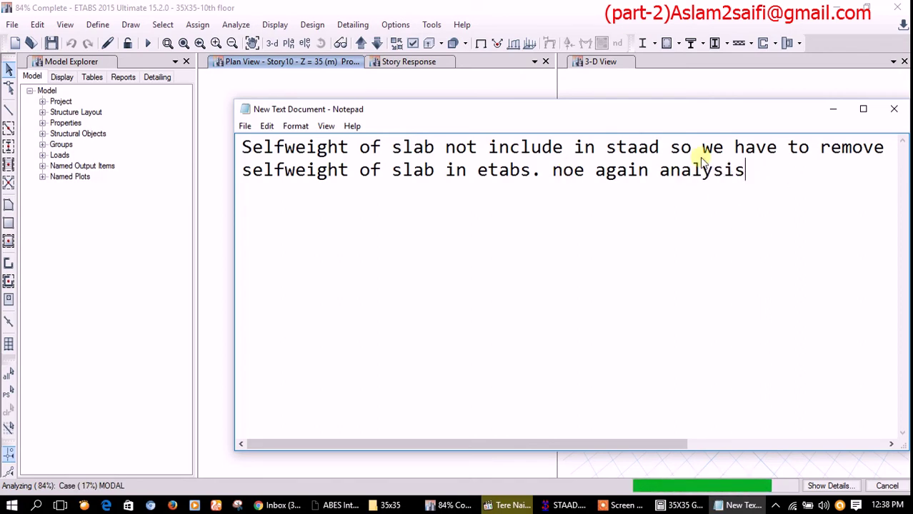
click(832, 109)
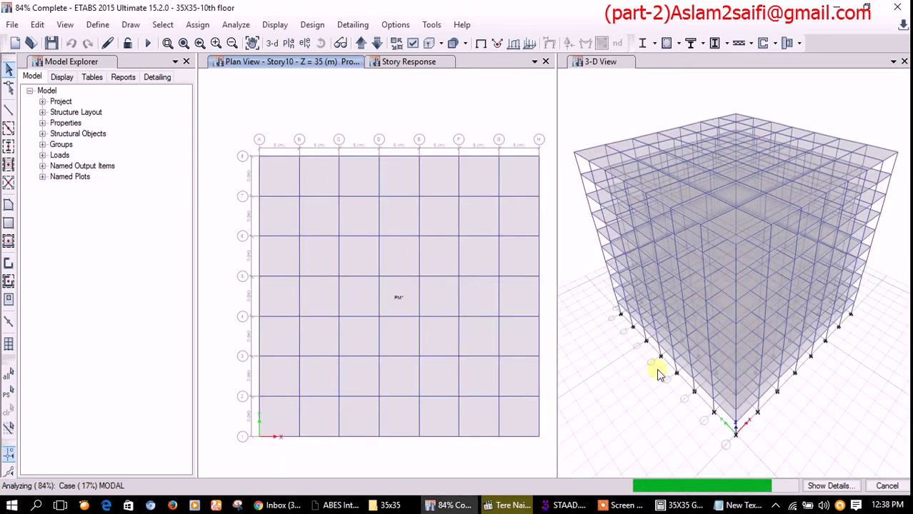
click(686, 506)
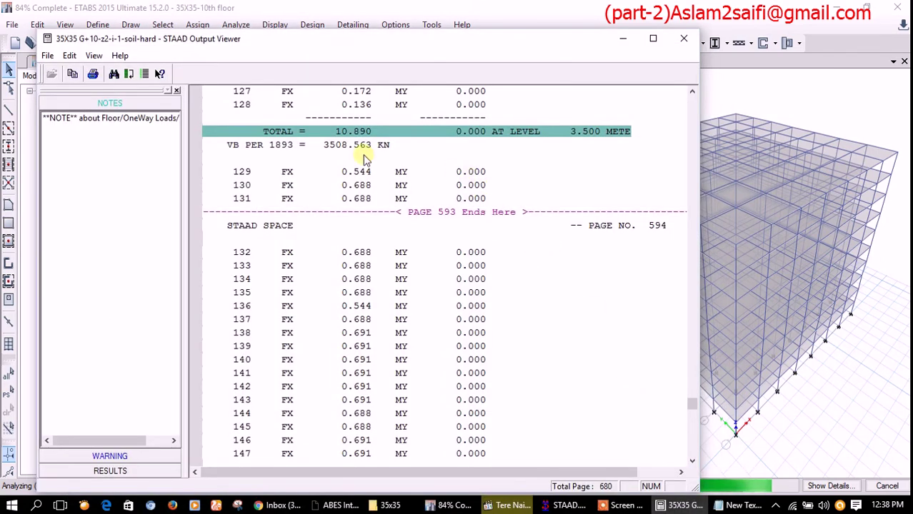
Add the line 'staad first floor lateral force = 10.890 KN' to the note
click(736, 505)
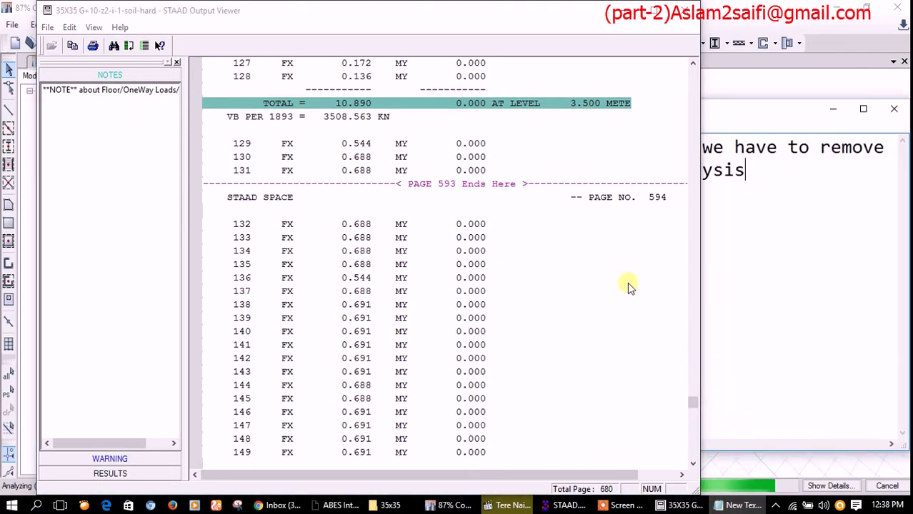
click(650, 20)
key(Return)
key(Return)
text(staad )
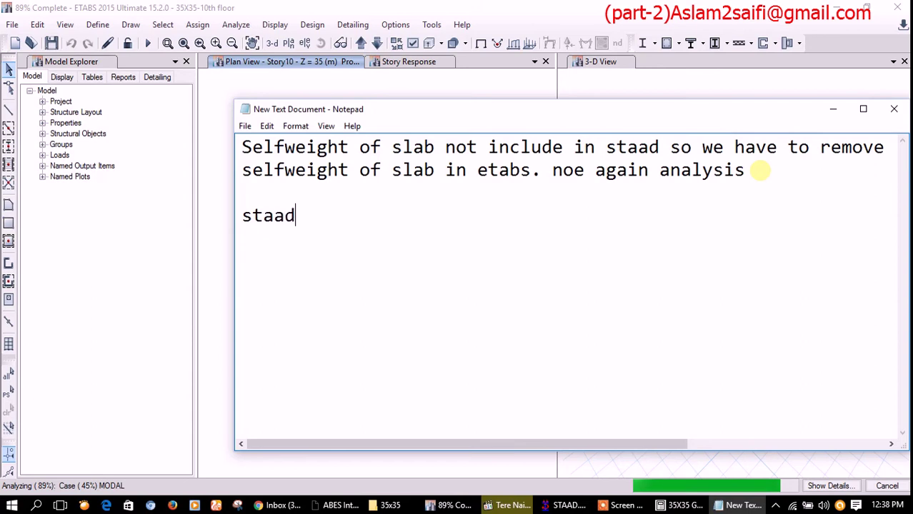
text(first fl)
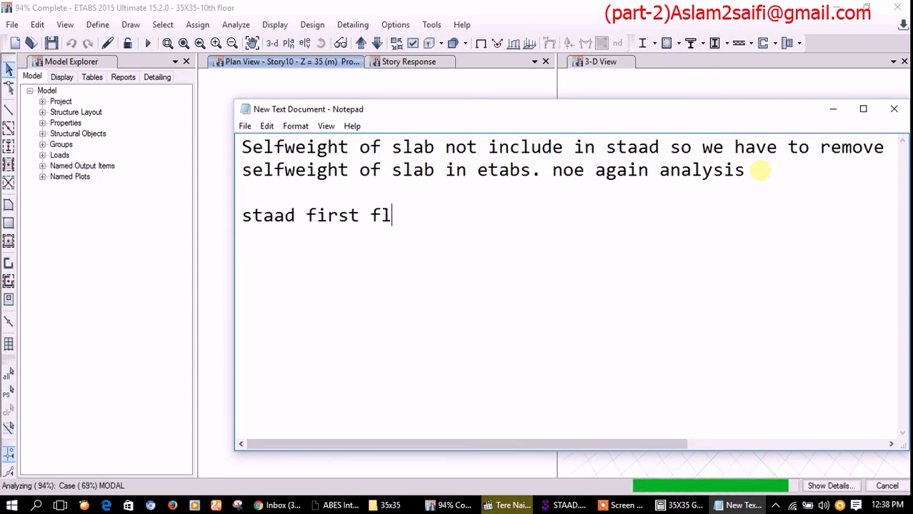
text(r l)
key(BackSpace)
text(ateral force =)
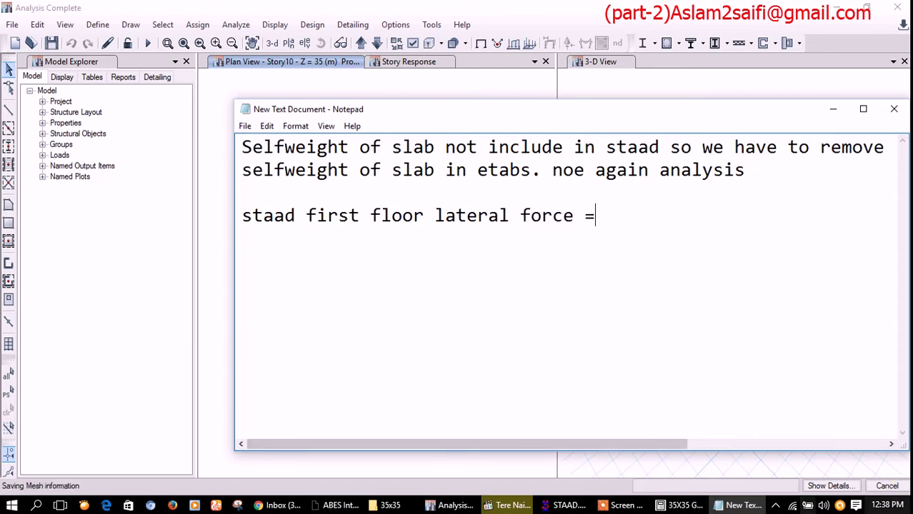
click(675, 506)
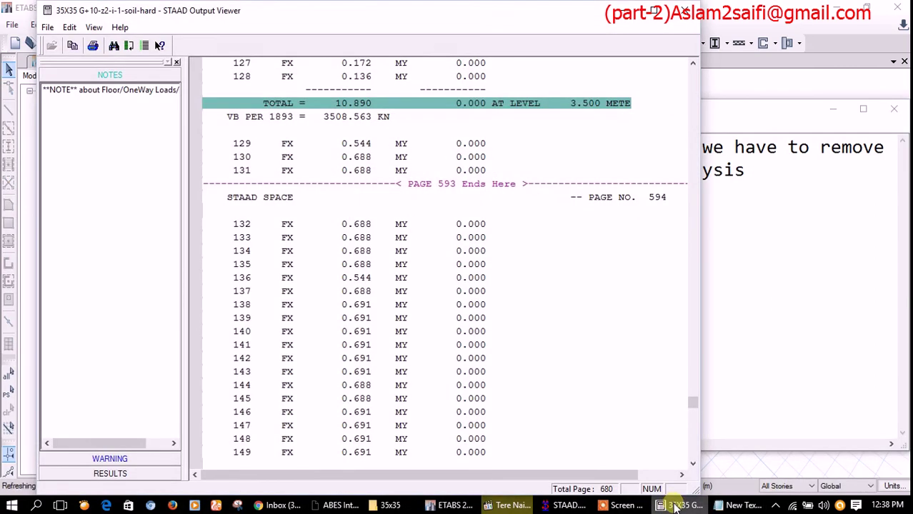
click(674, 505)
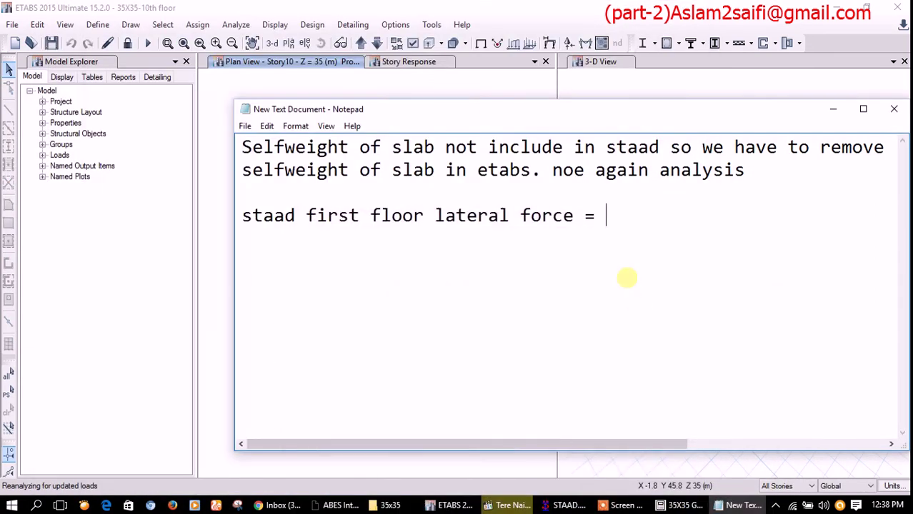
text(10.890 KN)
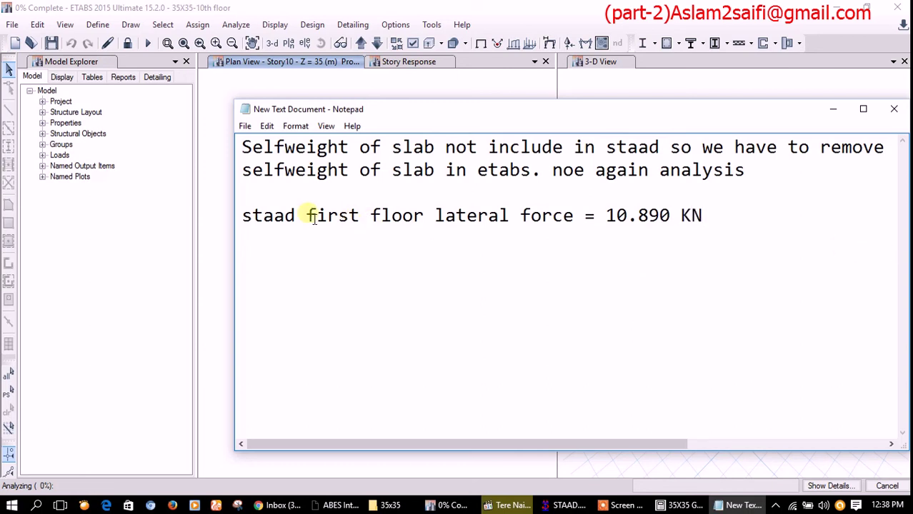
Duplicate it as an 'etabs first floor lateral force' line with 'wait' in place of the value
drag(243, 216, 527, 223)
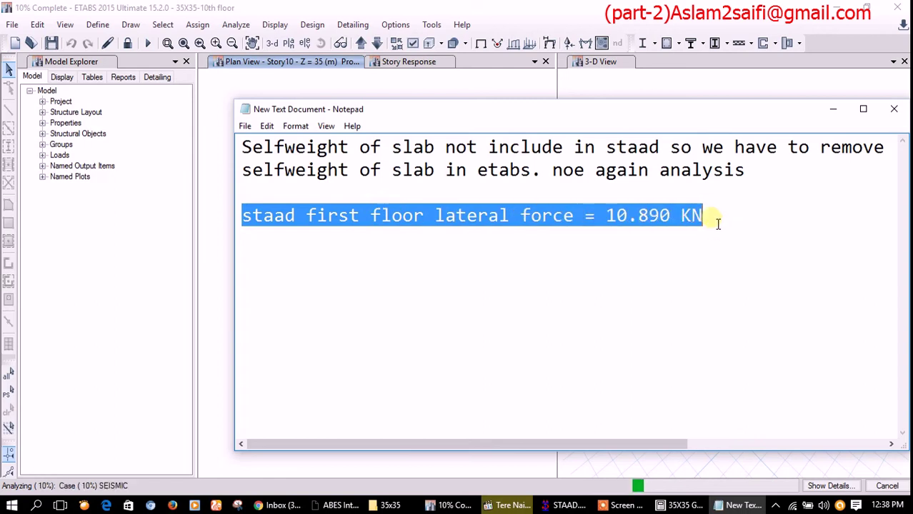
click(717, 230)
text(staad first floor lateral force = 10.890 KN)
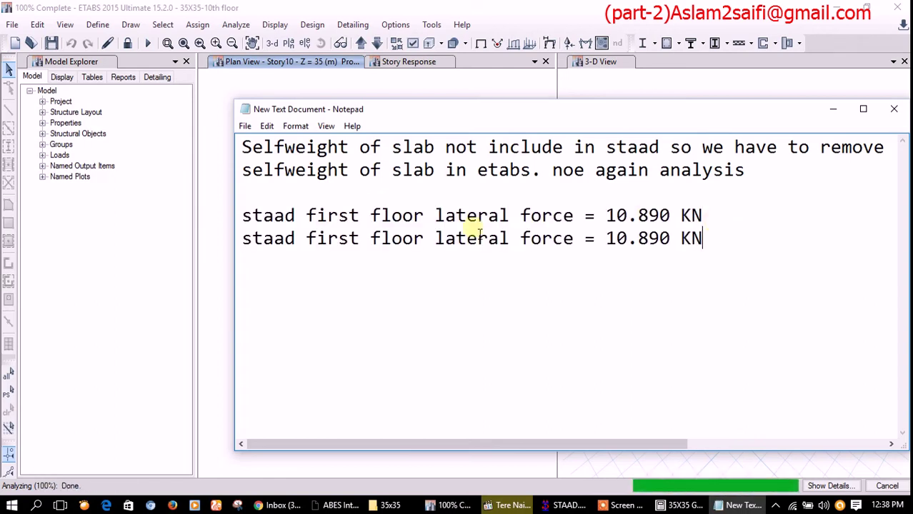
double_click(286, 239)
text(etabs)
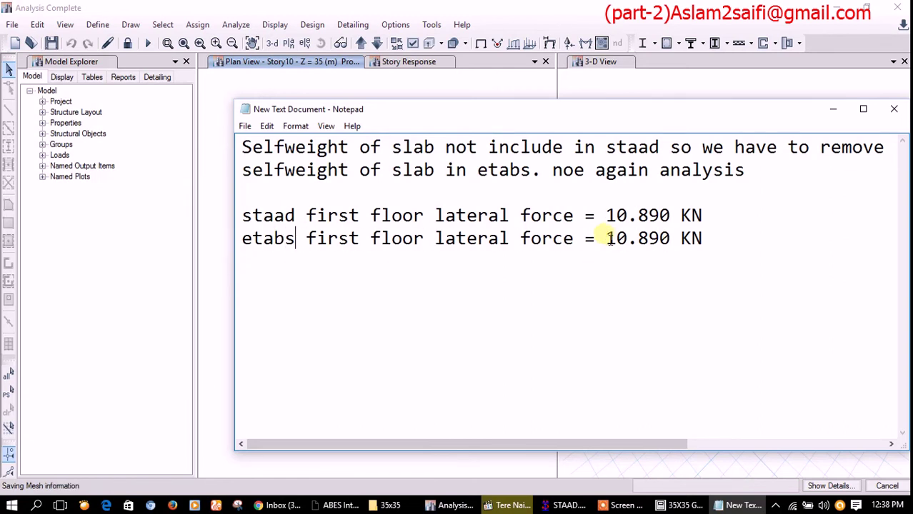
drag(605, 239, 723, 244)
key(BackSpace)
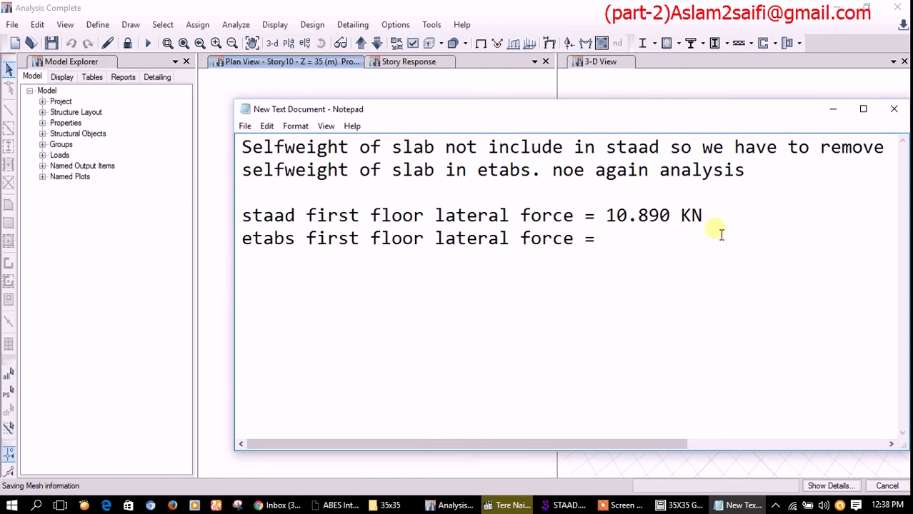
click(454, 500)
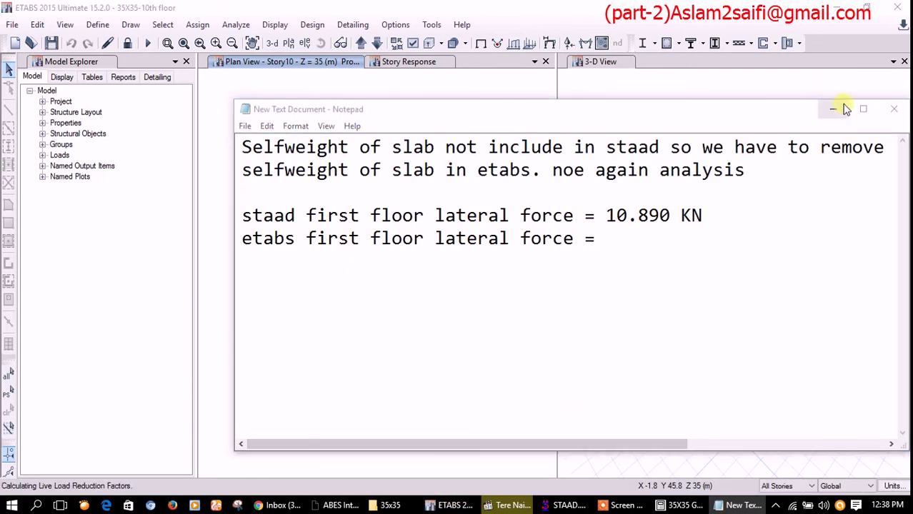
click(836, 108)
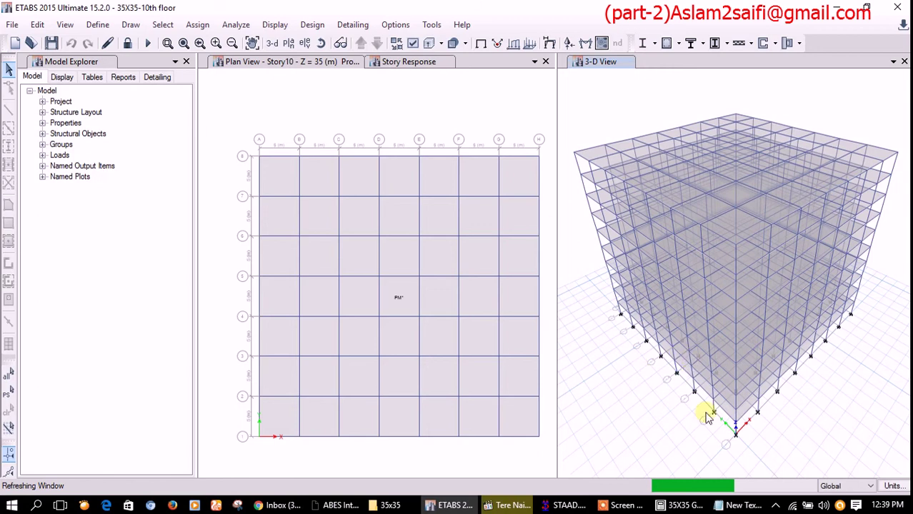
click(737, 505)
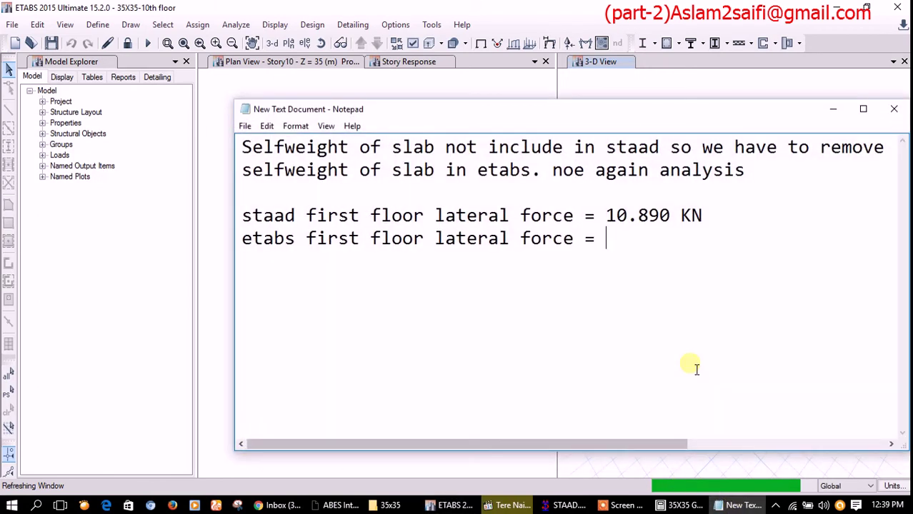
text(w)
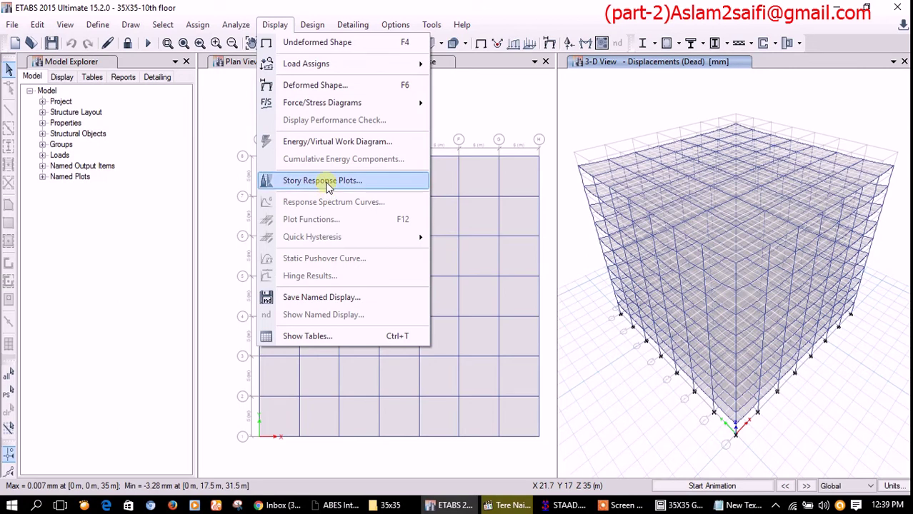
Show the auto lateral load to stories table and read Story1's X force of 6.4912 kN
click(326, 182)
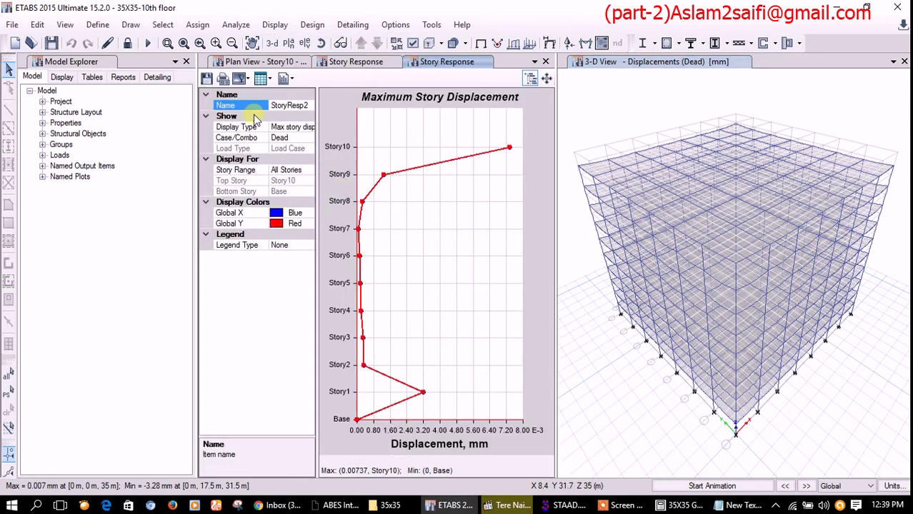
click(283, 127)
click(310, 127)
click(292, 138)
click(261, 78)
click(286, 93)
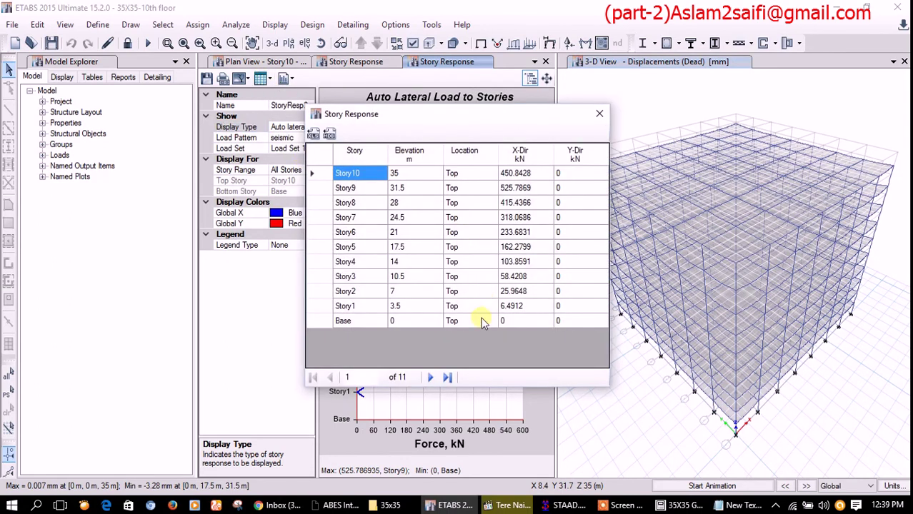
click(412, 312)
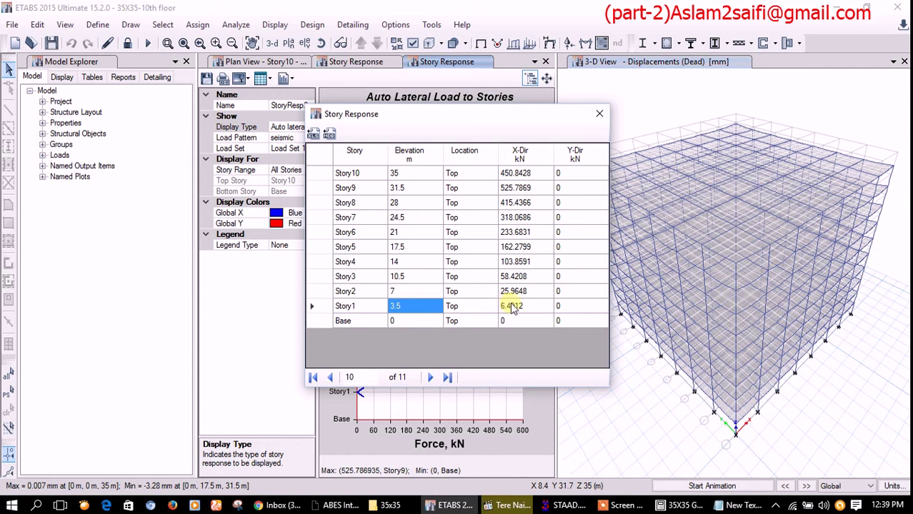
click(536, 313)
Replace 'wait' in the note with the ETABS value 6.491
click(721, 504)
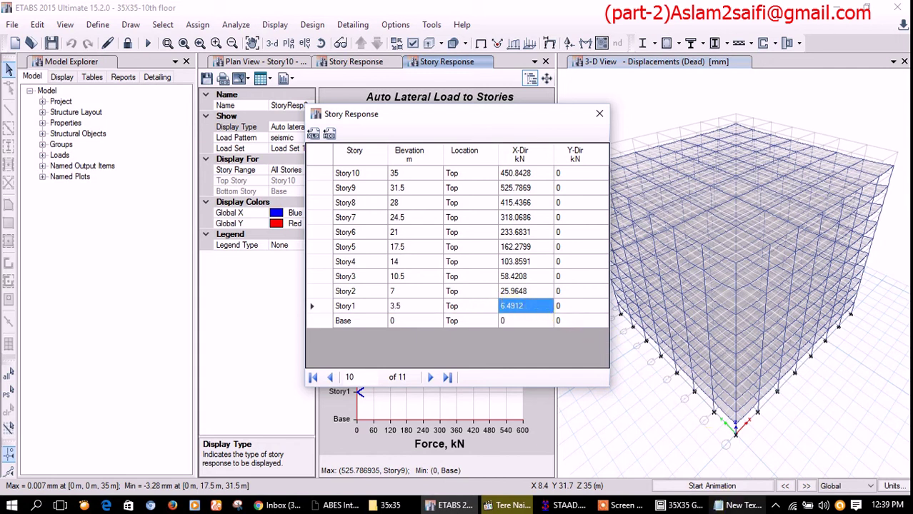
drag(650, 238, 607, 243)
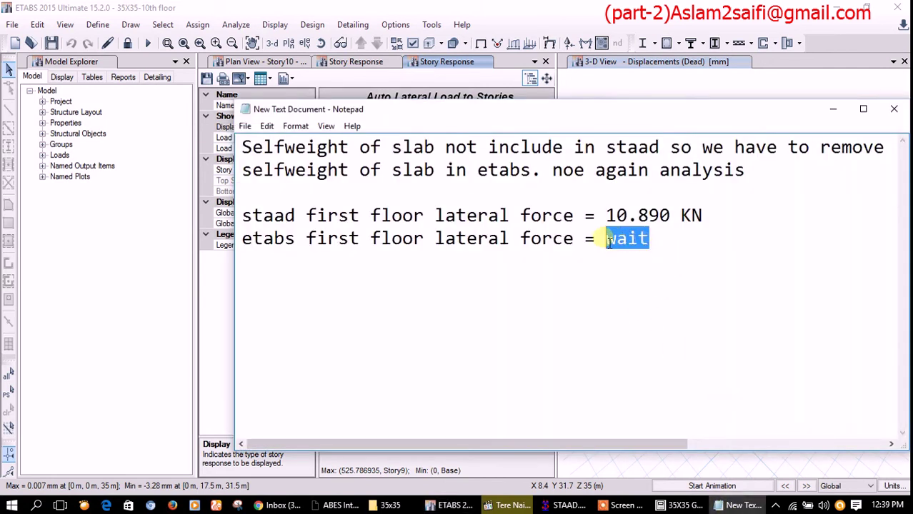
text(6.491)
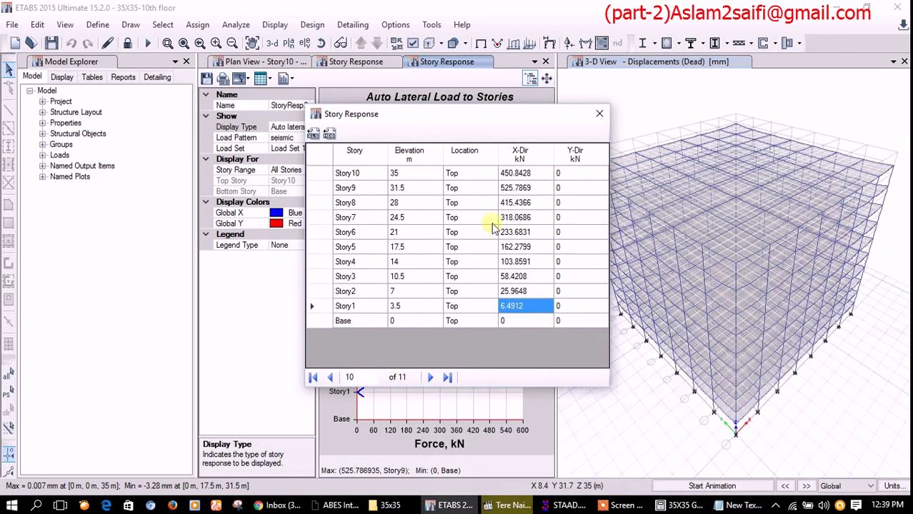
click(833, 109)
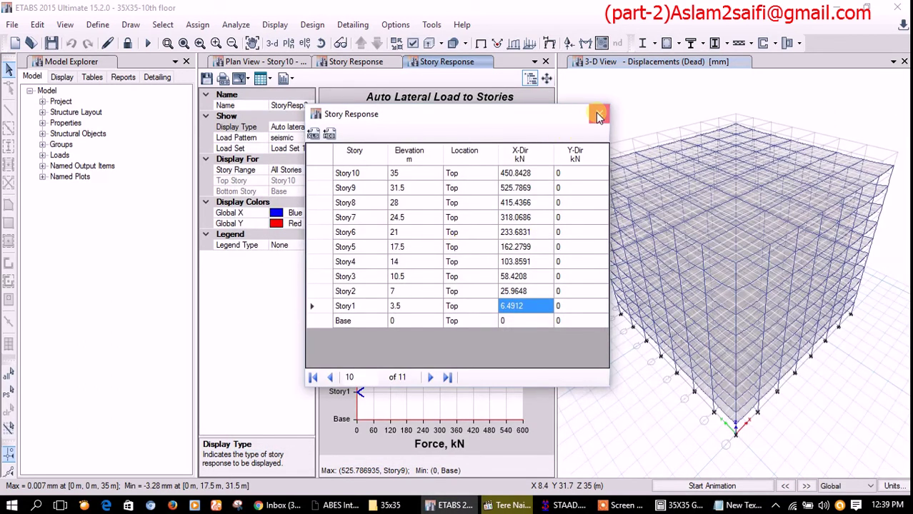
Close the story table, cycle through the plot tabs, and unlock the model, discarding results
click(599, 114)
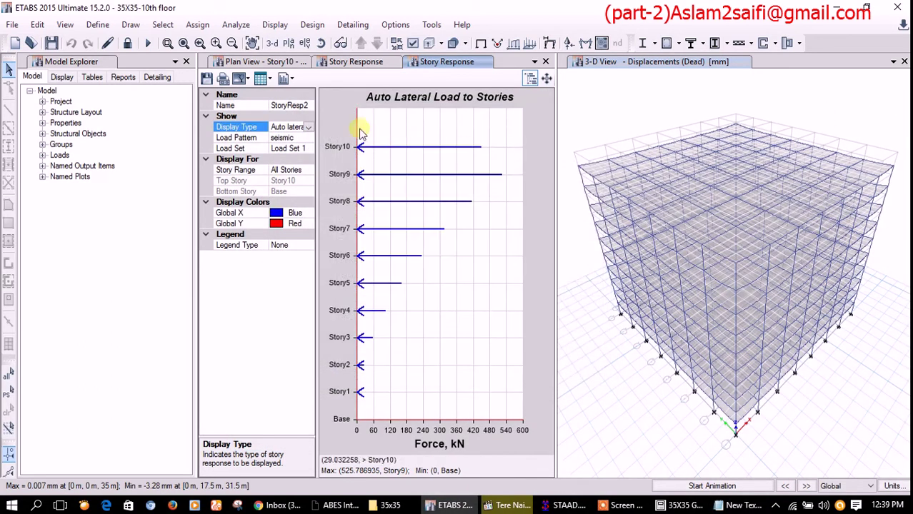
click(359, 61)
click(434, 62)
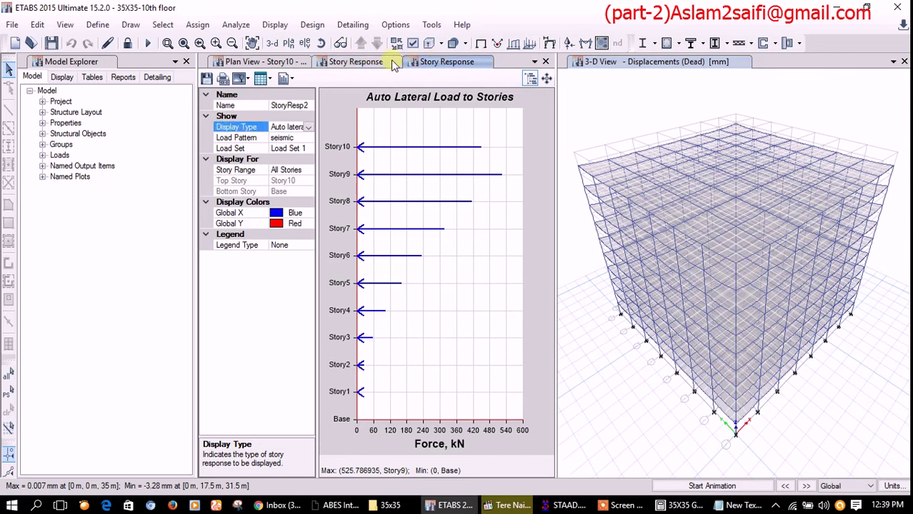
click(289, 63)
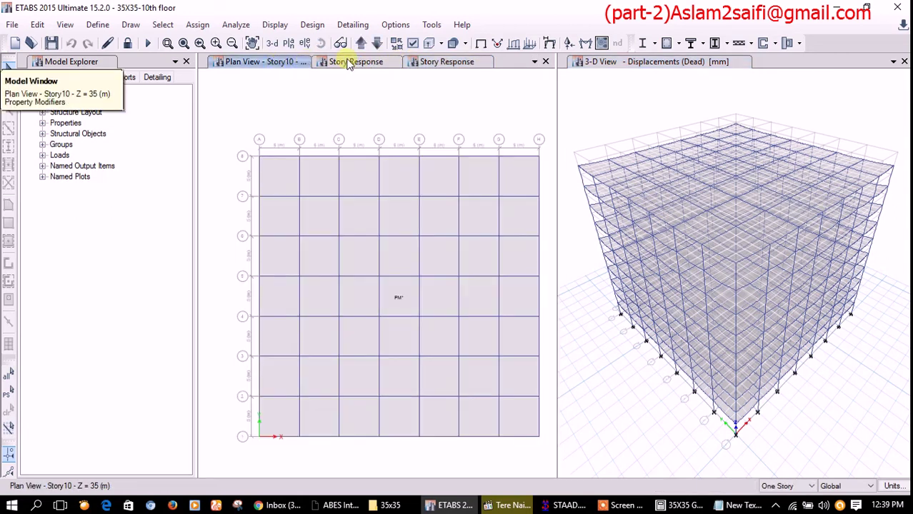
click(349, 61)
click(127, 43)
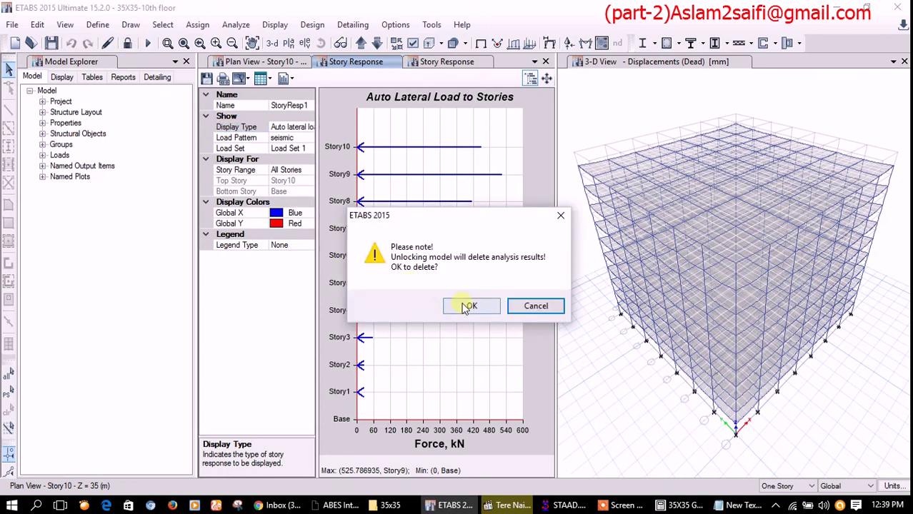
click(465, 306)
Review the 'mass' source definition, Live at multiplier 0.25, and accept it unchanged
click(98, 24)
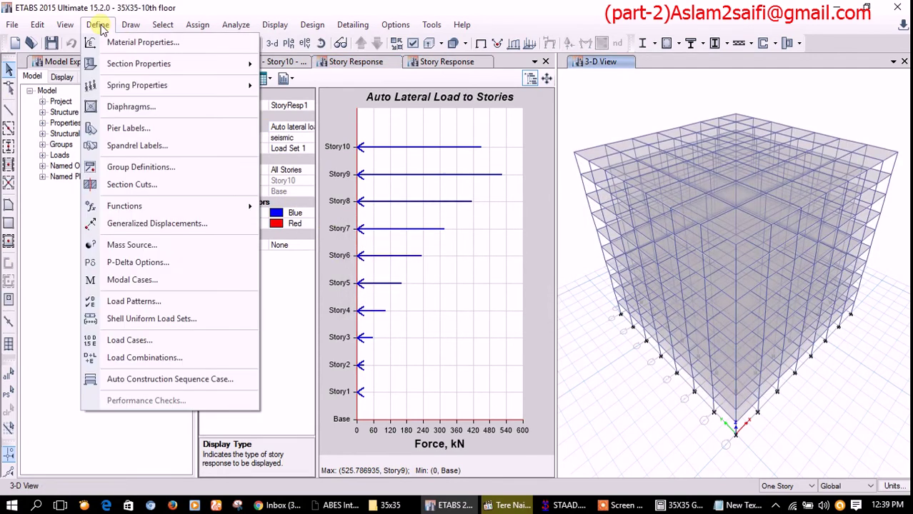
click(118, 245)
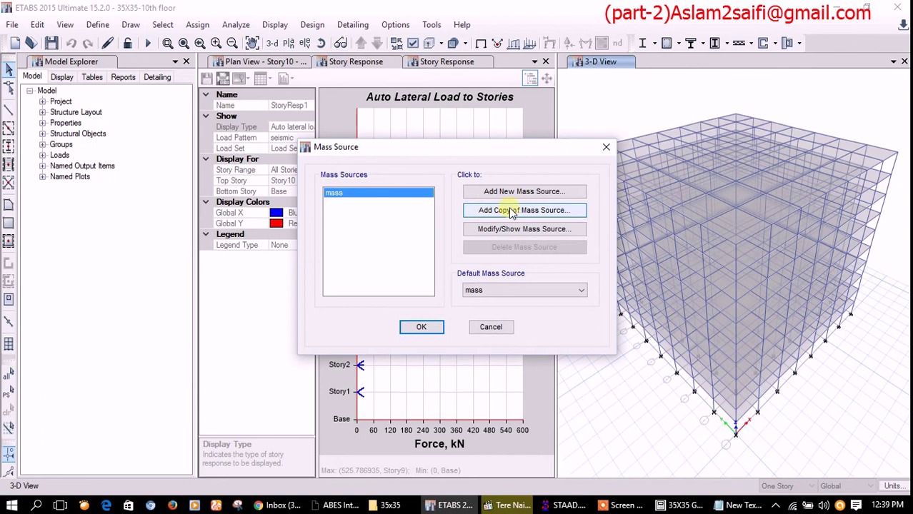
click(511, 229)
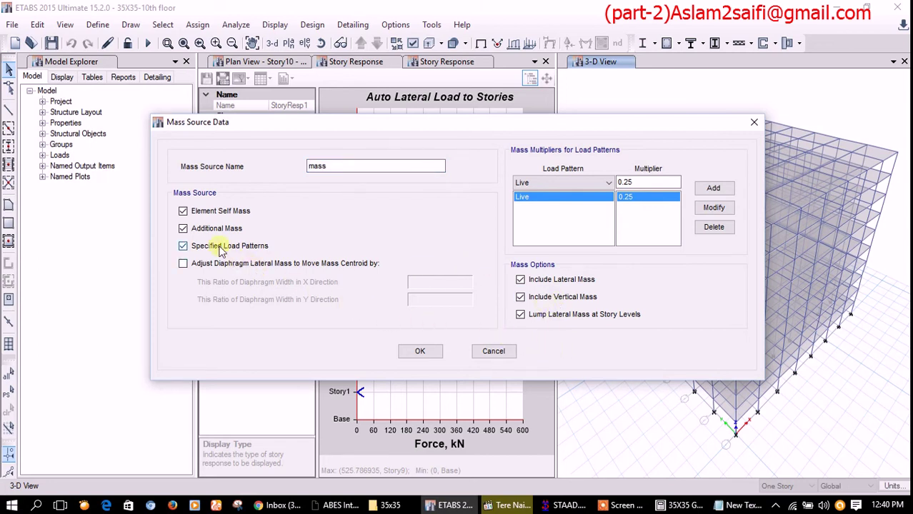
click(419, 348)
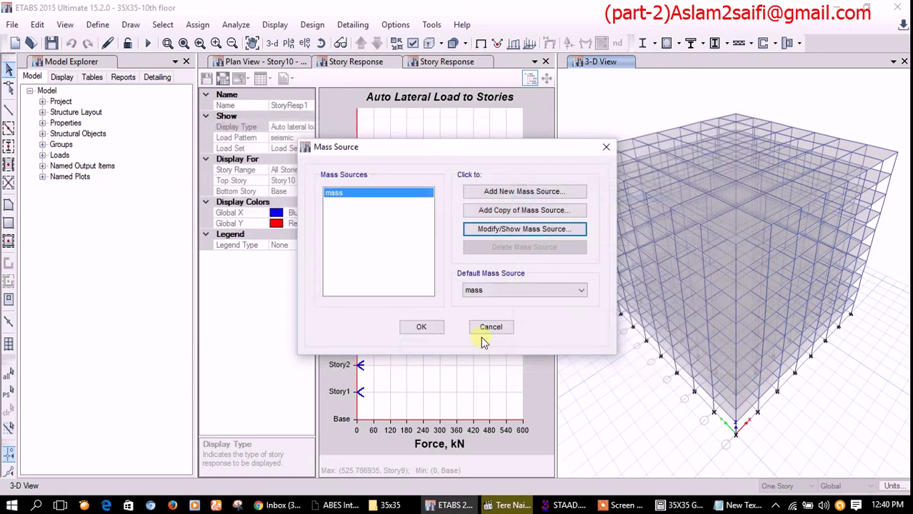
click(420, 327)
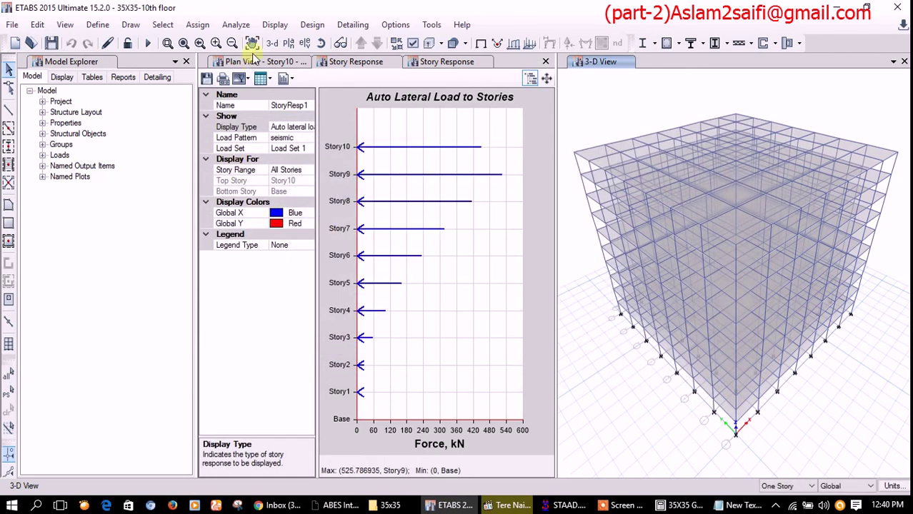
Check the IS1893:2002 seismic load pattern: zone 0.36, site type I, R 5
click(98, 25)
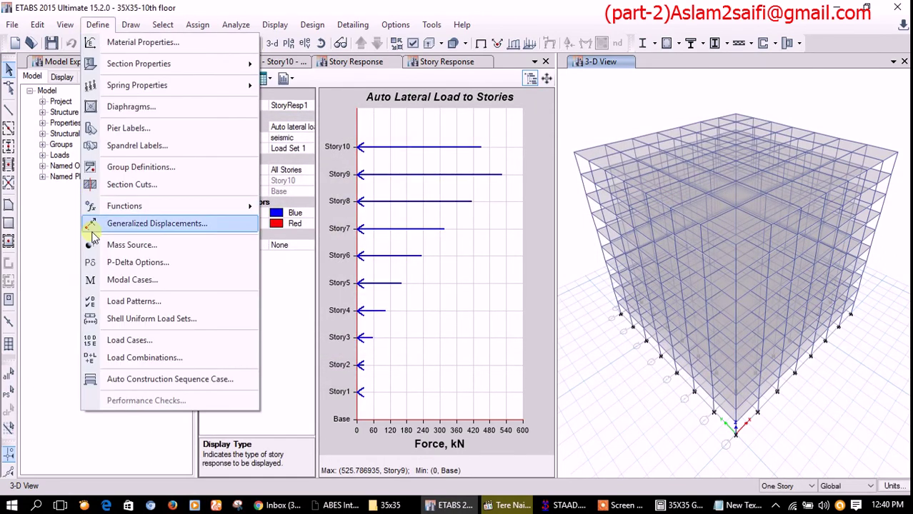
click(121, 302)
click(325, 250)
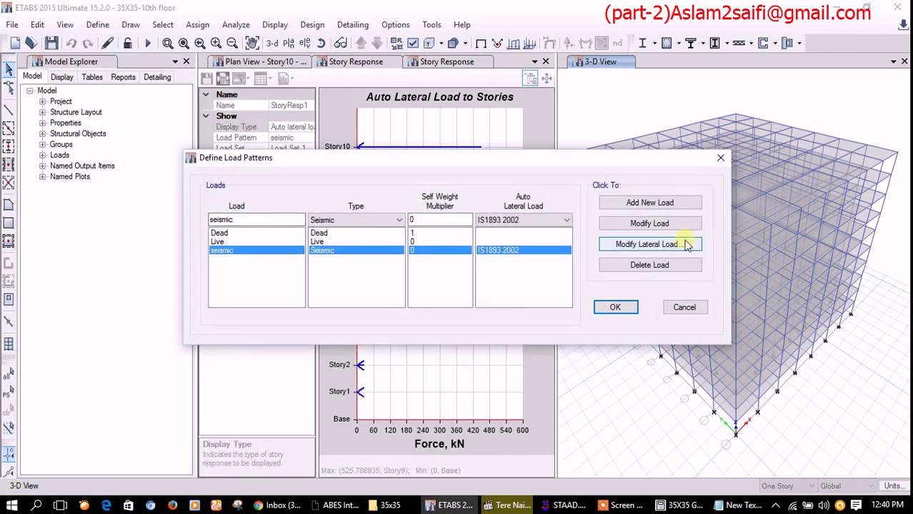
click(685, 244)
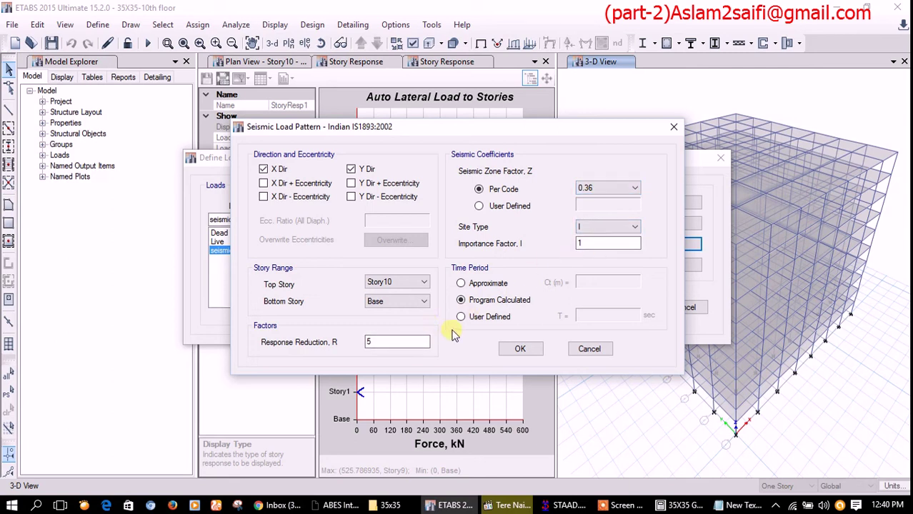
click(635, 226)
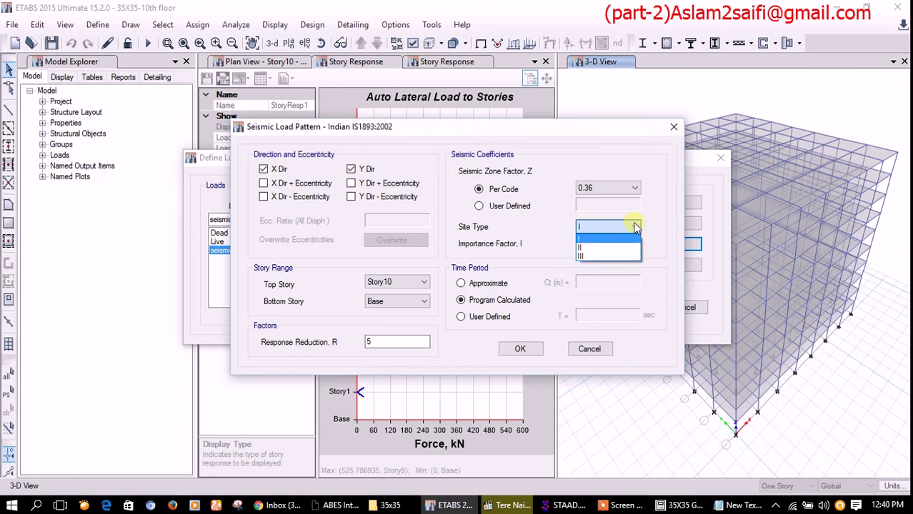
click(636, 226)
click(522, 348)
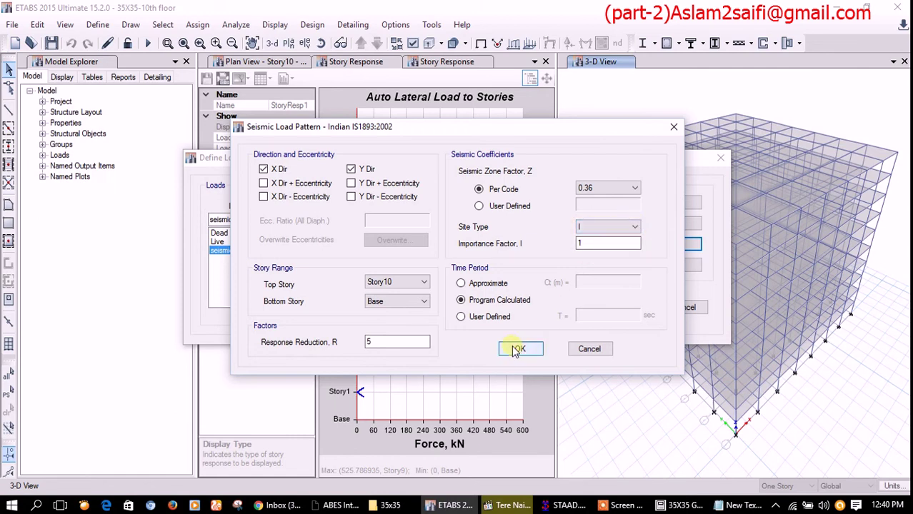
click(611, 309)
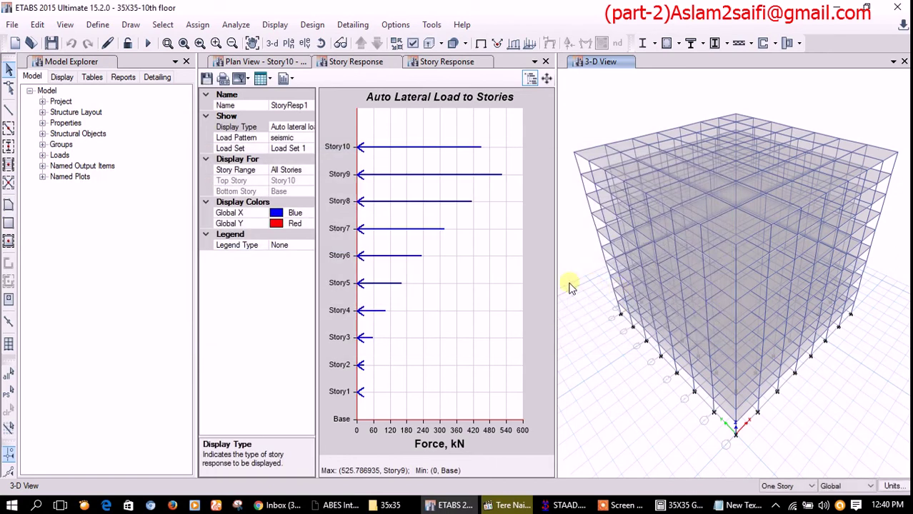
Select a column line across all stories, close the extra story chart, and rerun the analysis
click(786, 486)
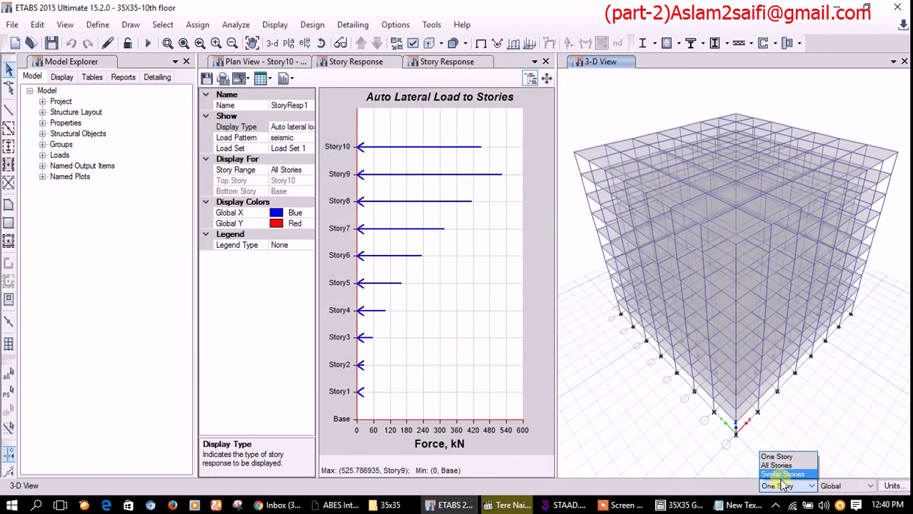
click(779, 465)
click(645, 154)
click(620, 146)
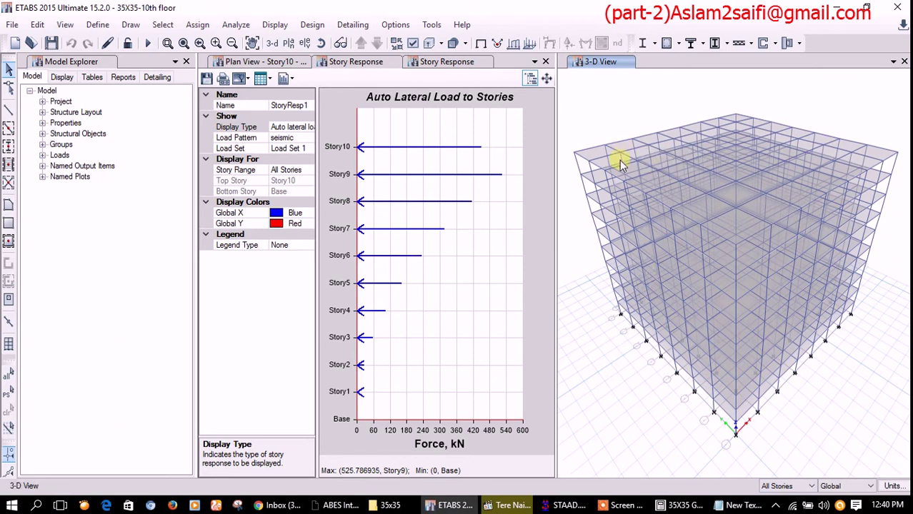
click(618, 163)
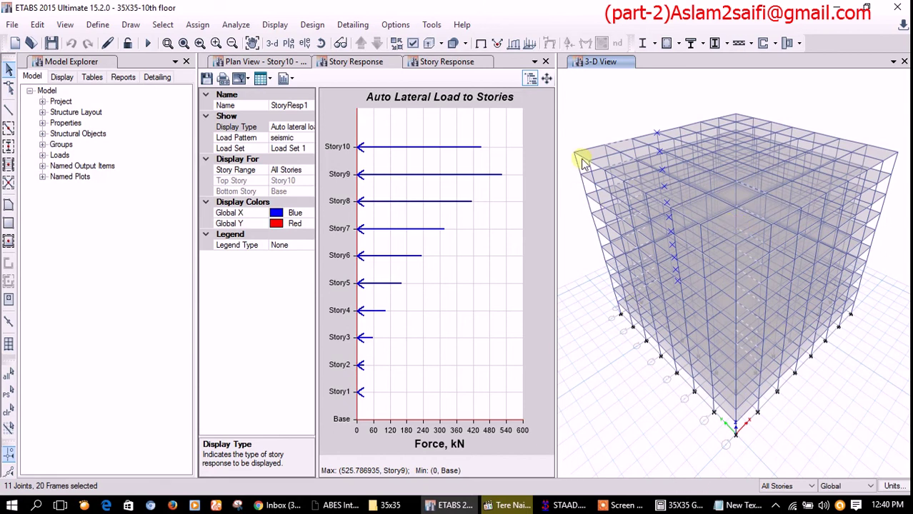
click(349, 66)
click(349, 66)
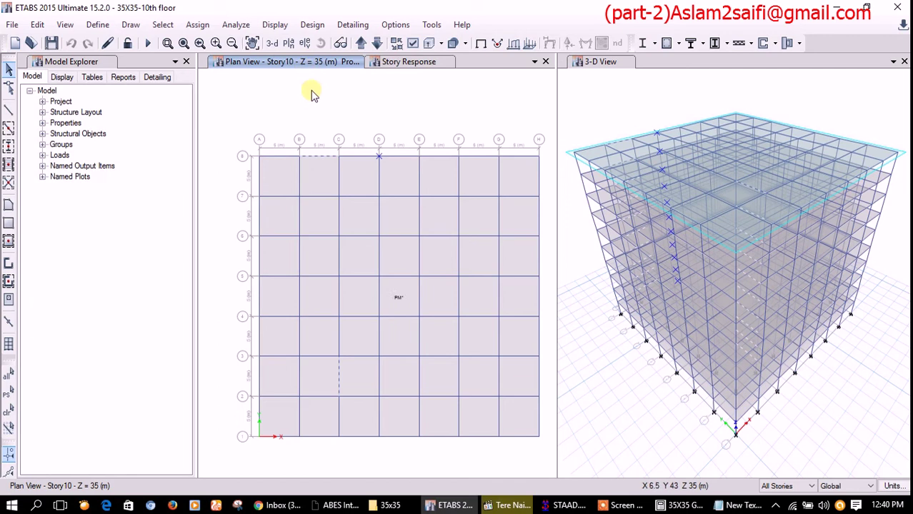
click(149, 43)
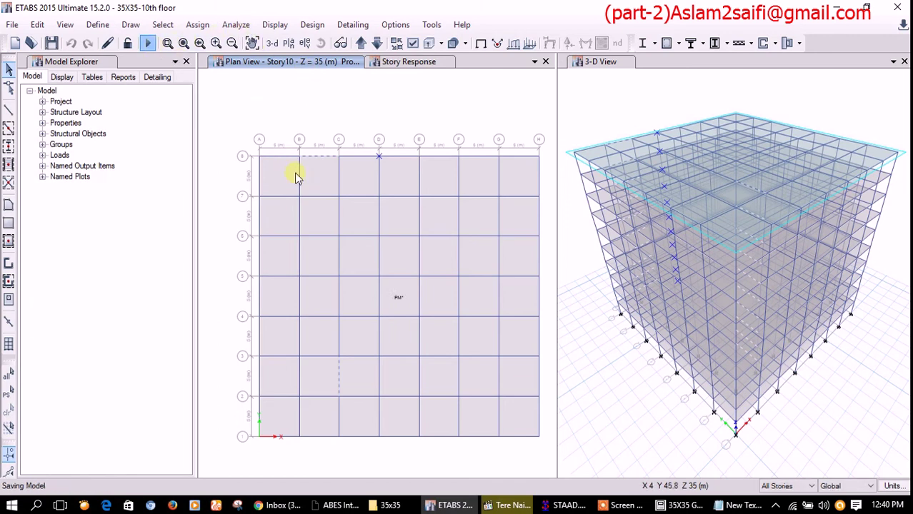
click(565, 505)
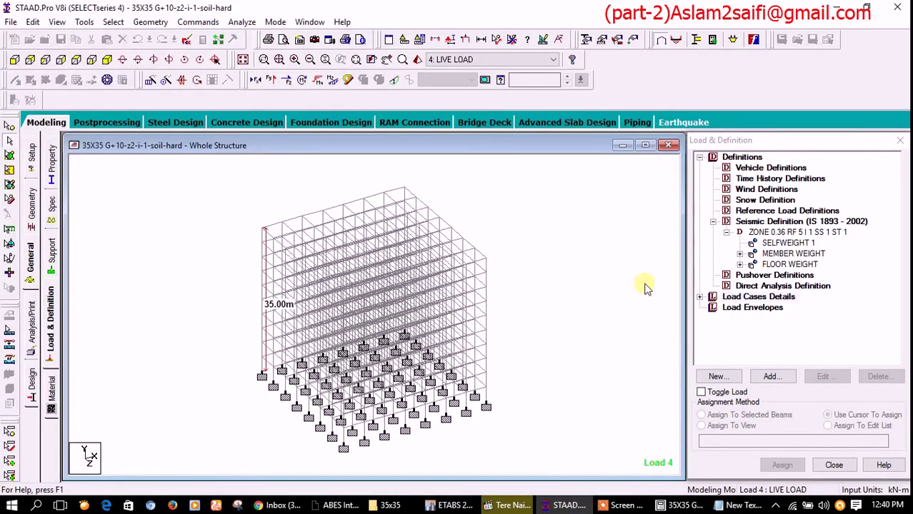
Inspect STAAD's load case details and FLOOR WEIGHT entries (FLOAD 0.875, 0.375), then minimise STAAD
click(699, 296)
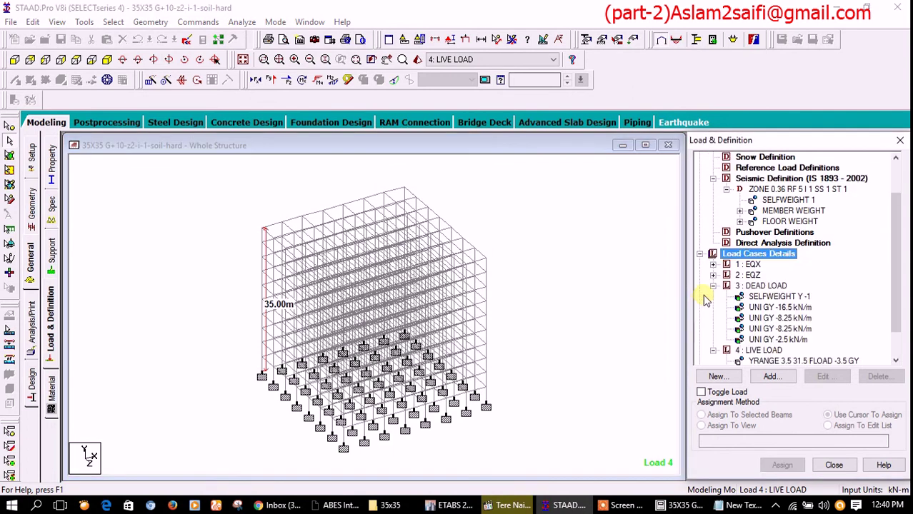
scroll(761, 263, down, 1)
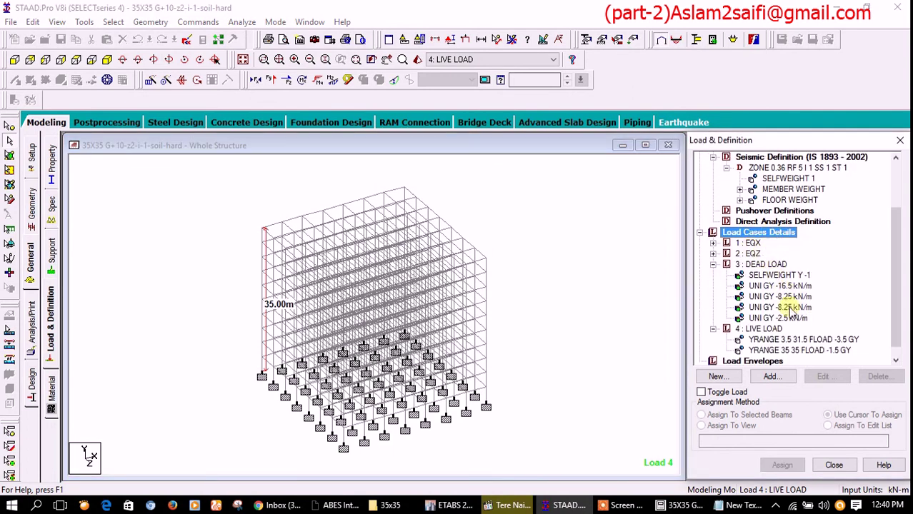
scroll(843, 293, up, 2)
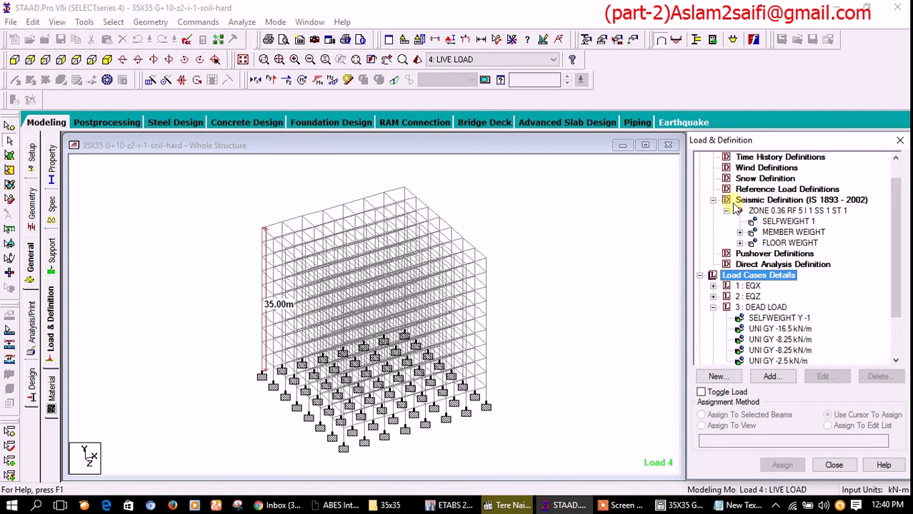
scroll(735, 207, up, 1)
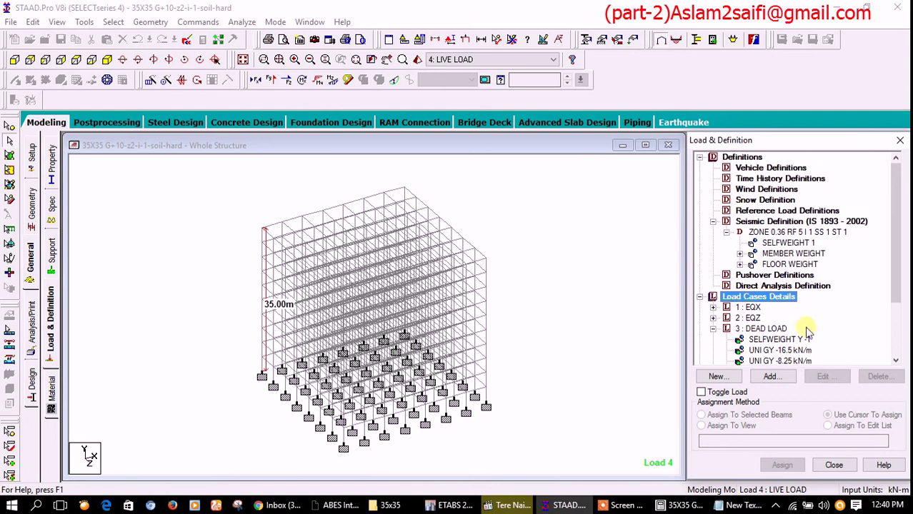
click(740, 265)
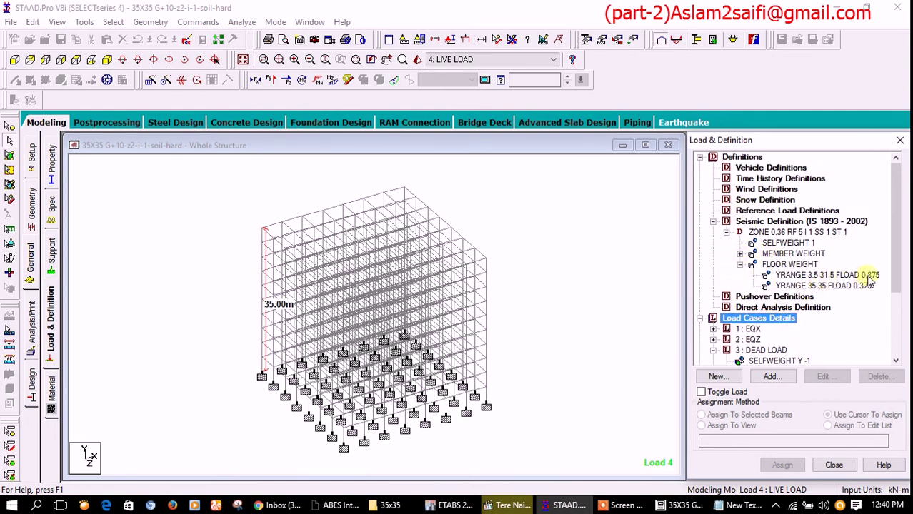
scroll(860, 307, down, 2)
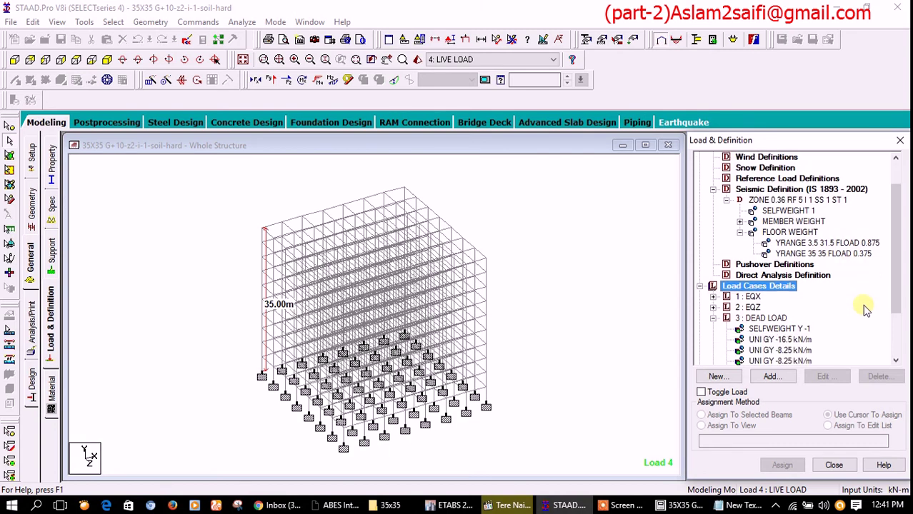
scroll(865, 308, down, 2)
scroll(864, 307, down, 1)
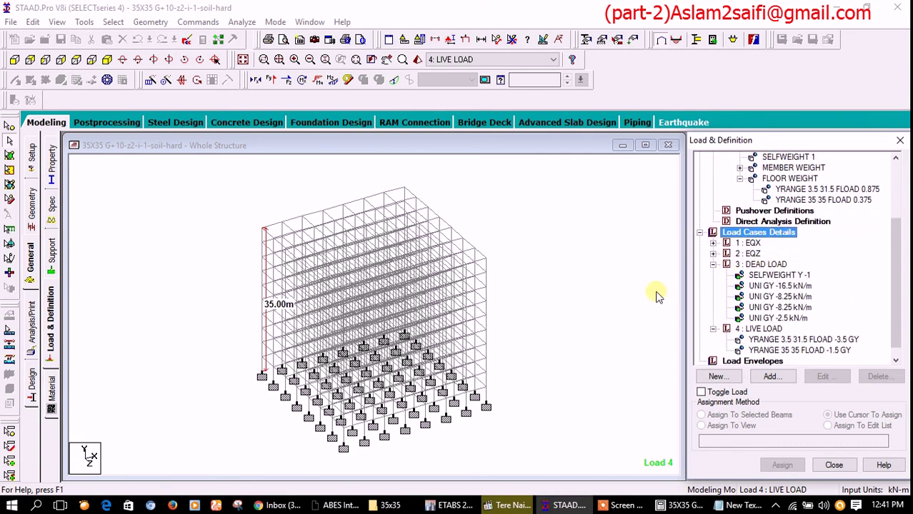
click(837, 9)
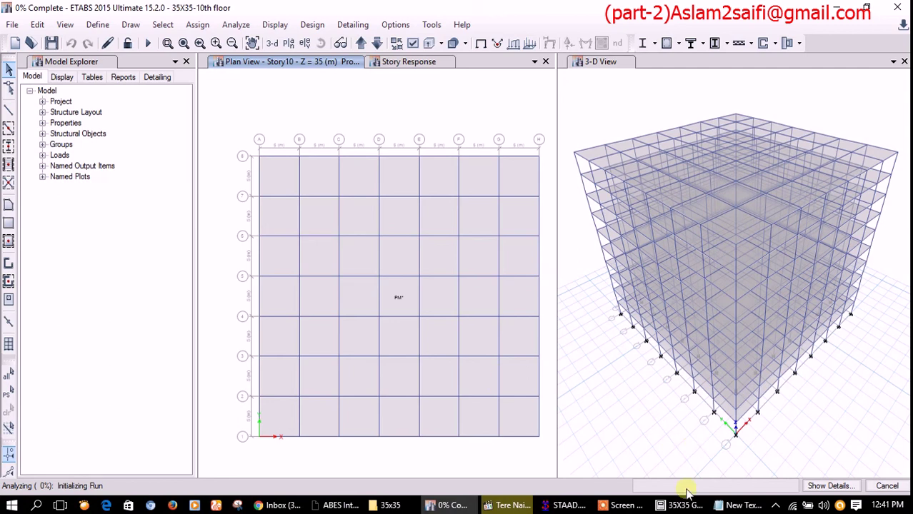
Extend the Notepad note to 'lets check Wait.......' and let the ETABS rerun analysis continue
click(737, 505)
text(something we miss lets check Wait)
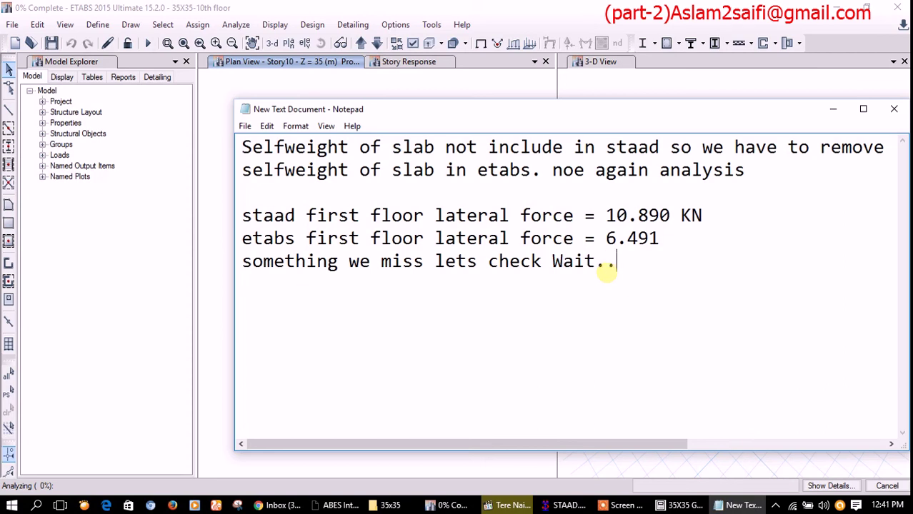
text(.....)
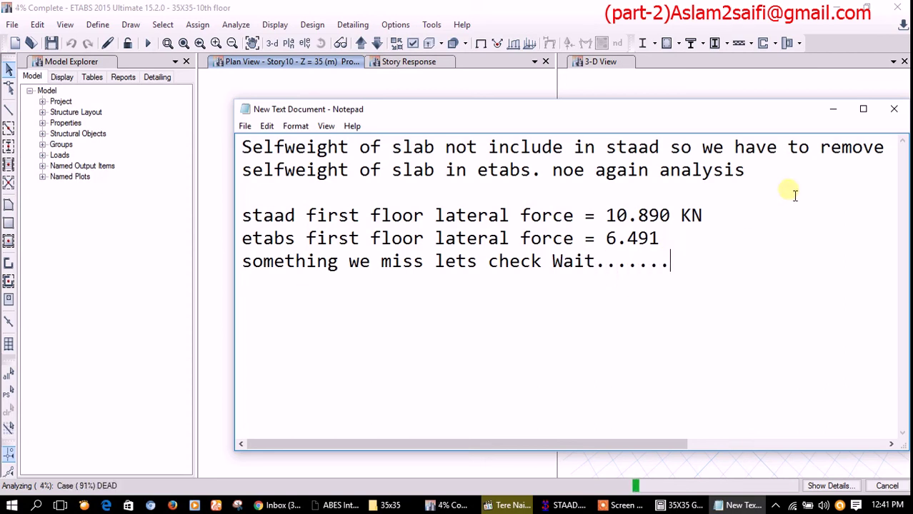
click(832, 108)
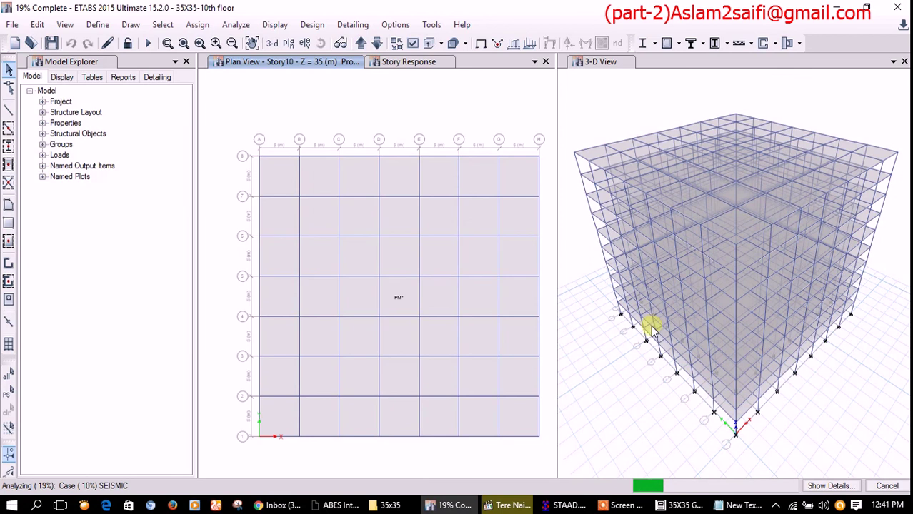
click(776, 506)
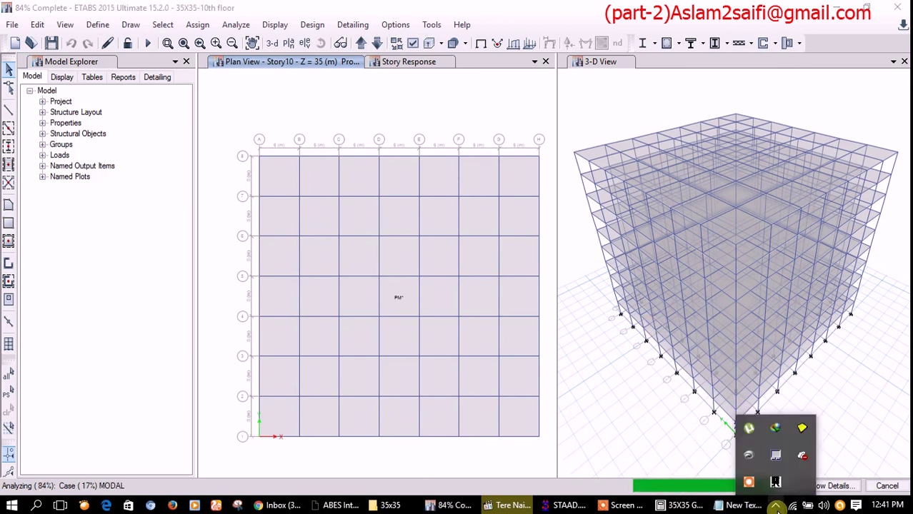
click(776, 506)
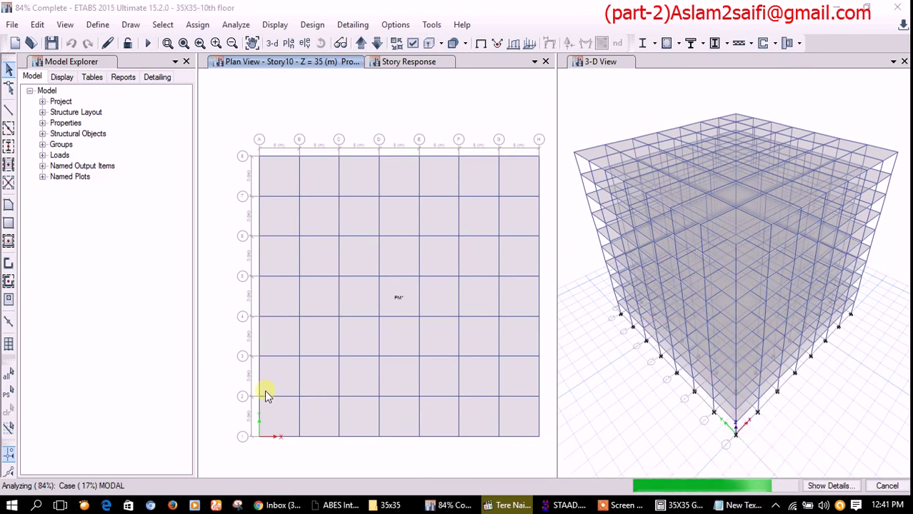